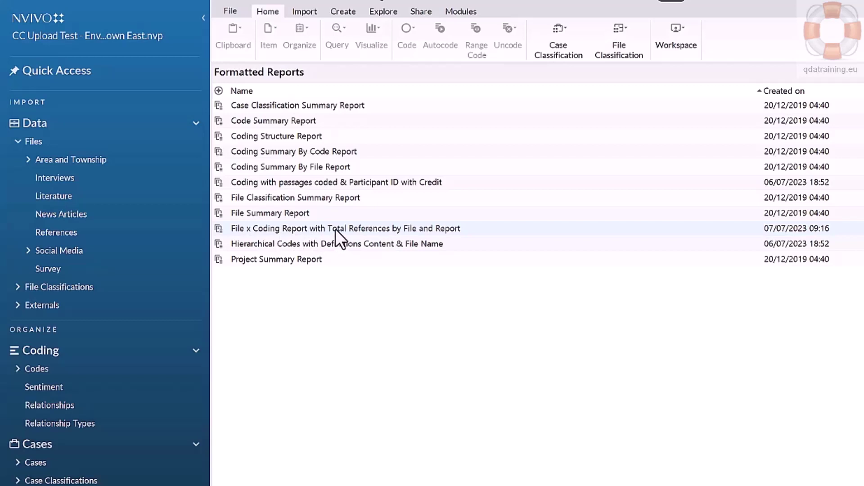
Run the File x Coding Report with Total References using its saved File.Name and Coding Code.Name filters, review it and close it
double_click(379, 229)
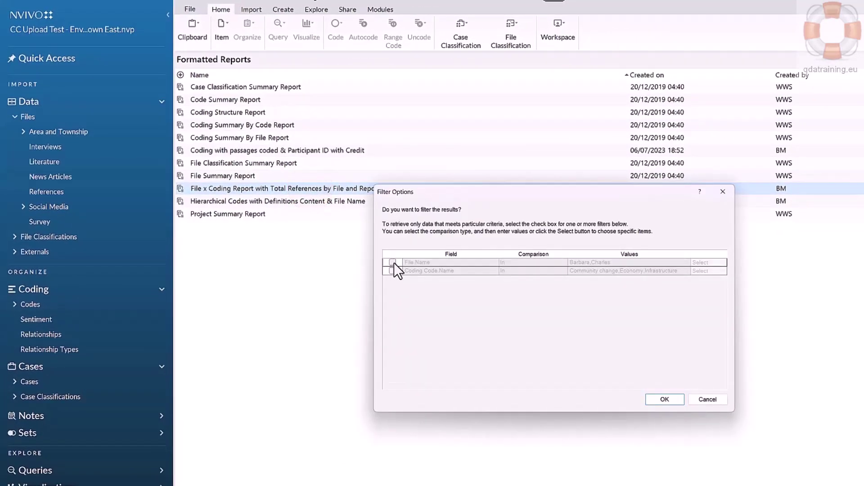
left_click(393, 263)
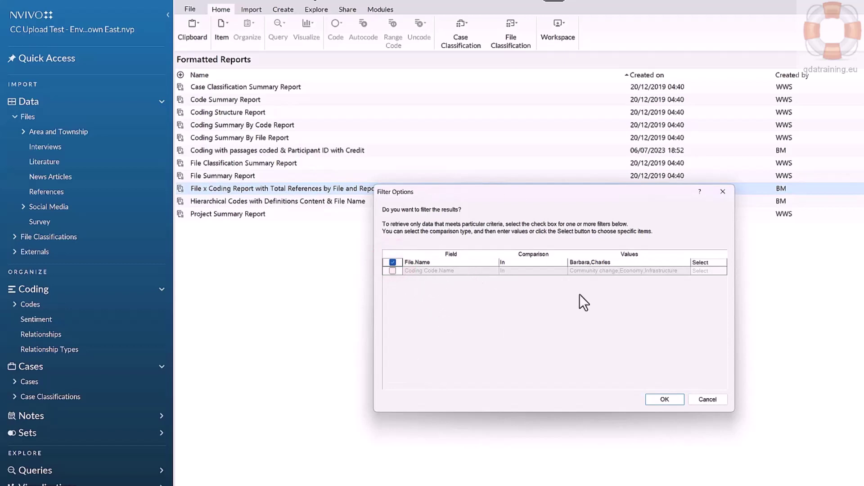
left_click(715, 262)
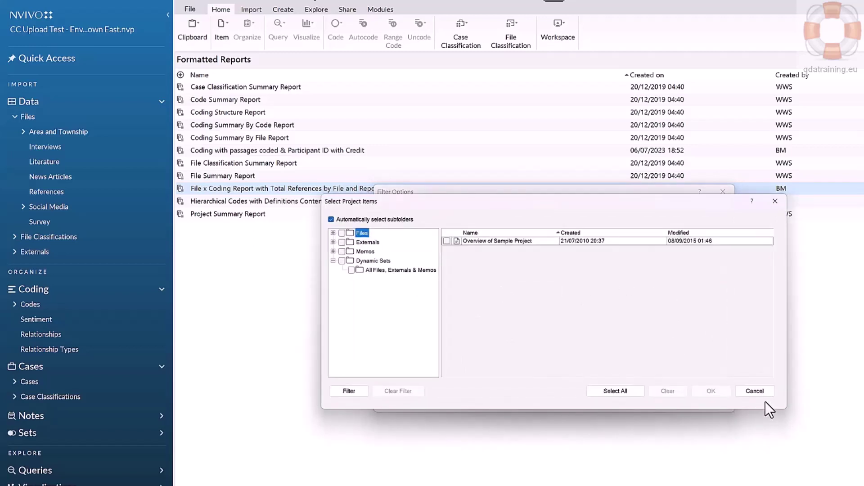
left_click(759, 391)
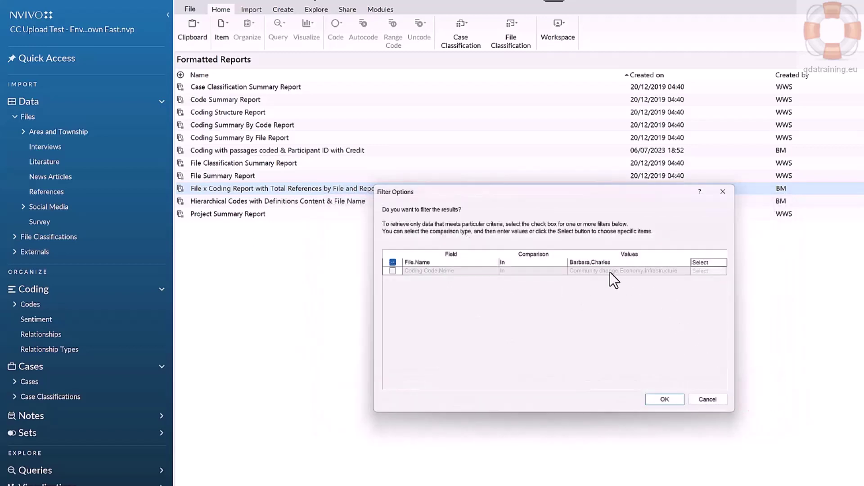
left_click(393, 271)
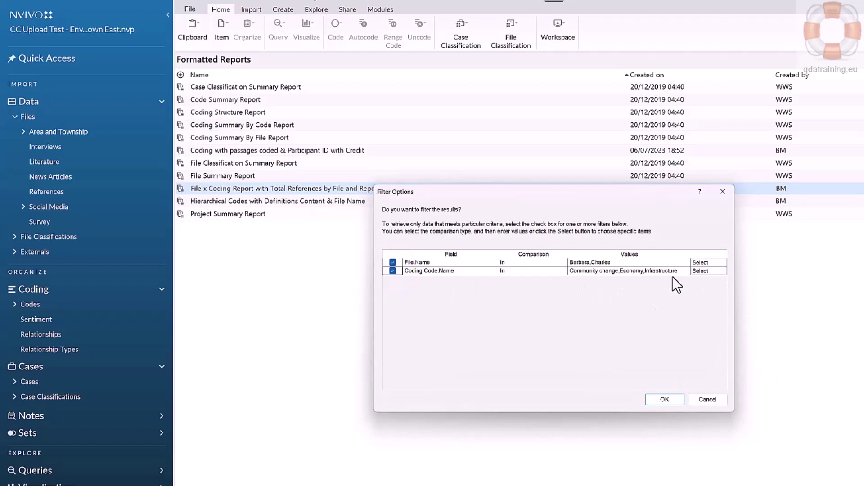
left_click(673, 399)
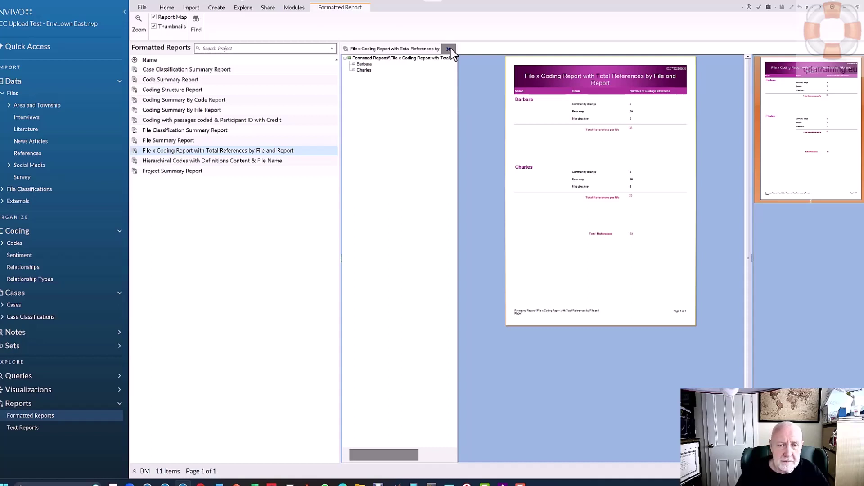
left_click(450, 48)
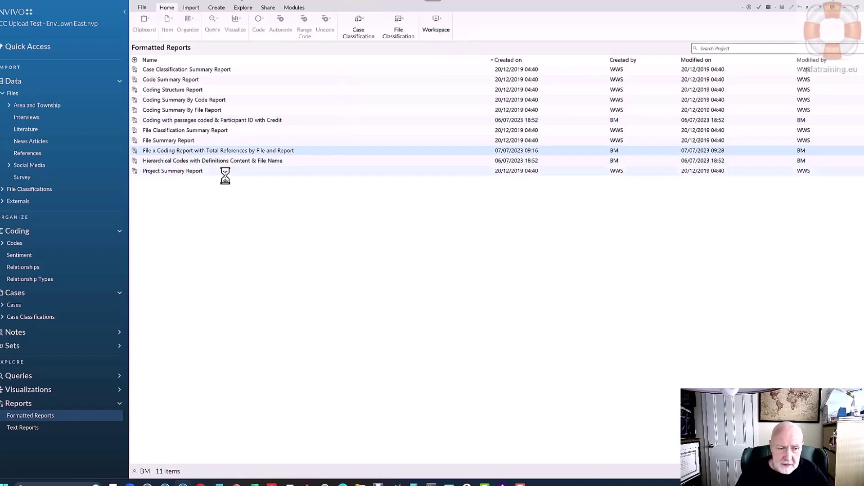
Start a new formatted report with the wizard, building it from the File view
left_click(62, 415)
right_click(252, 220)
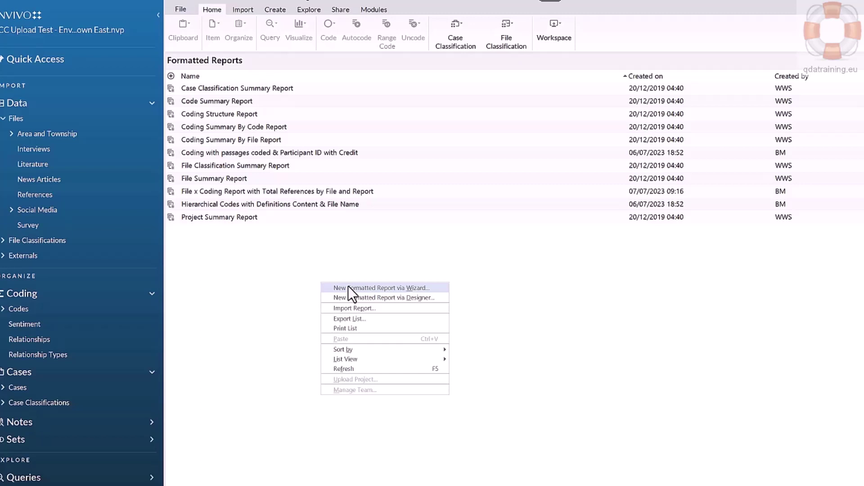
left_click(348, 288)
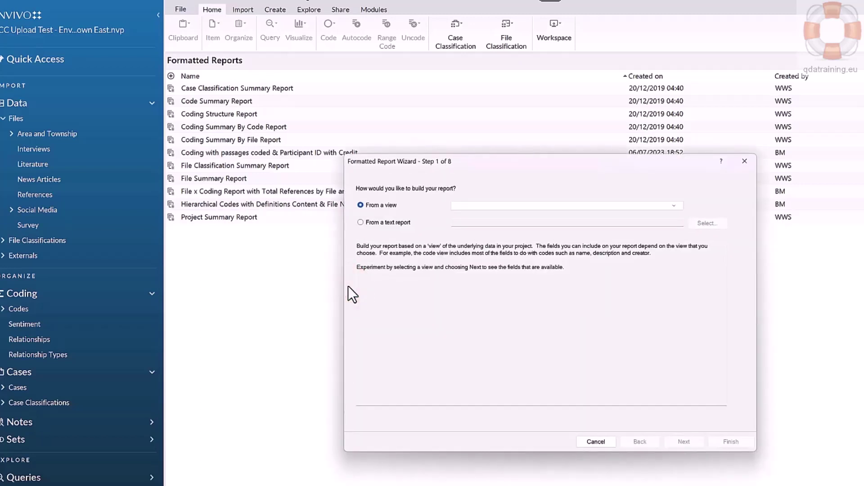
left_click(675, 205)
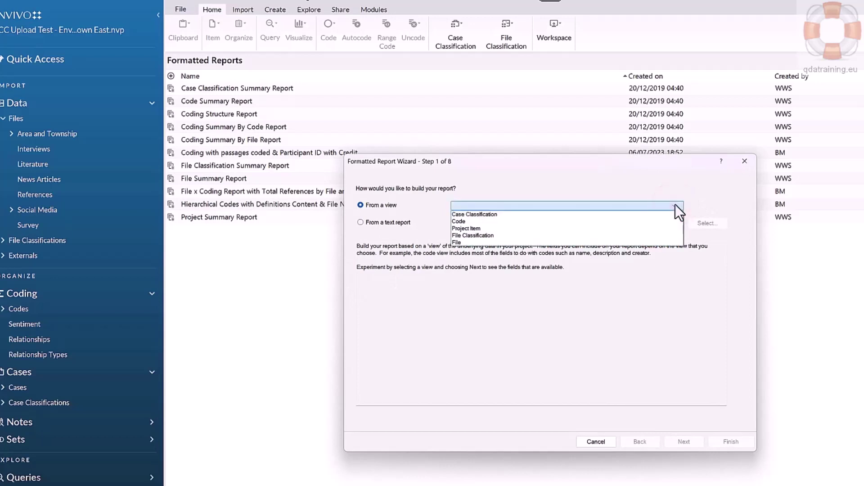
left_click(469, 242)
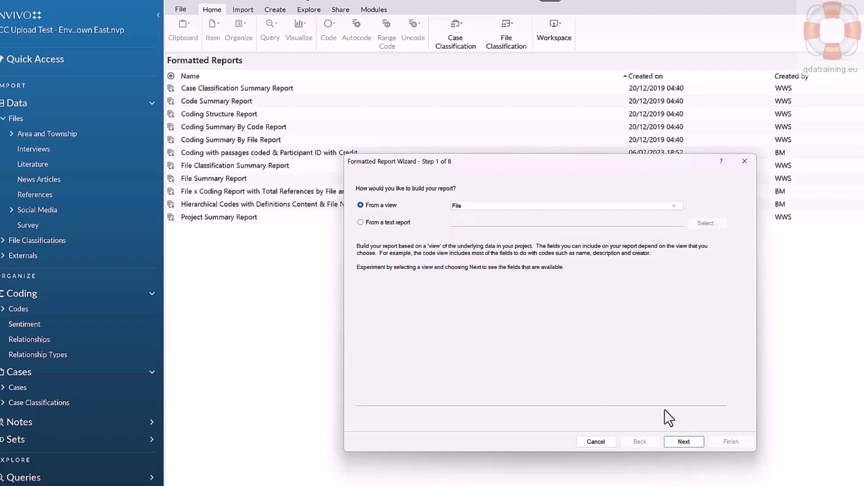
left_click(684, 442)
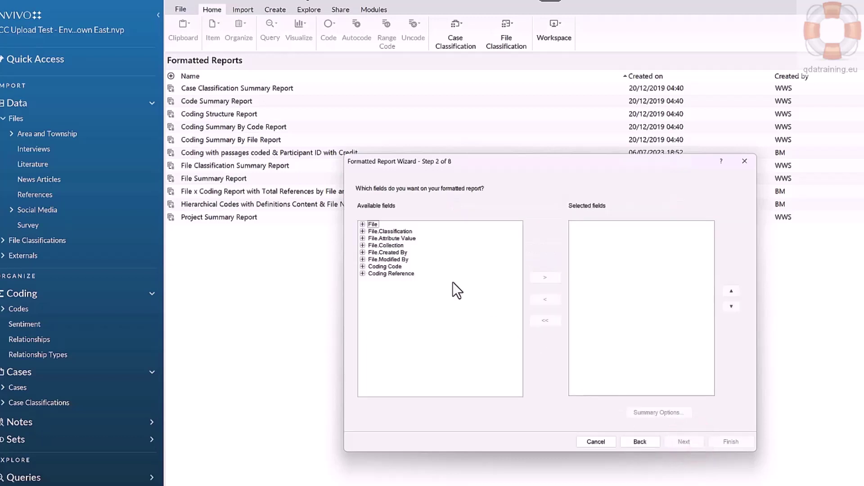
Add the File group's Name field to the report's selected fields
left_click(362, 224)
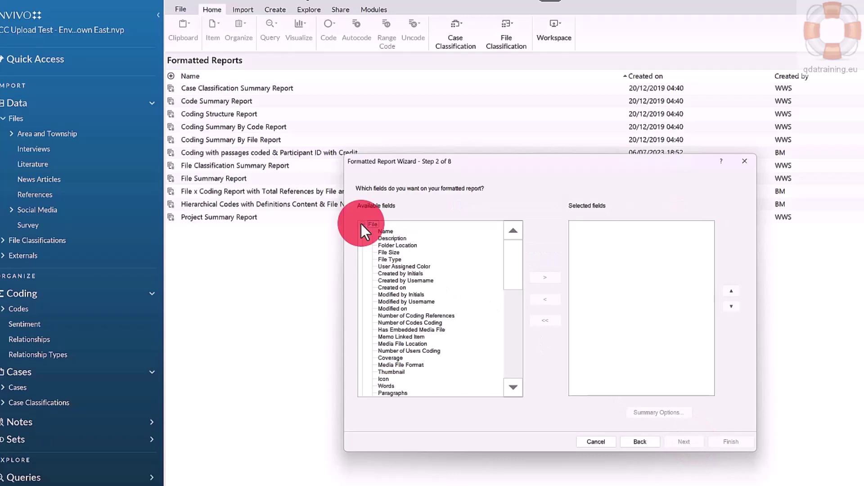
left_click(383, 231)
left_click(545, 277)
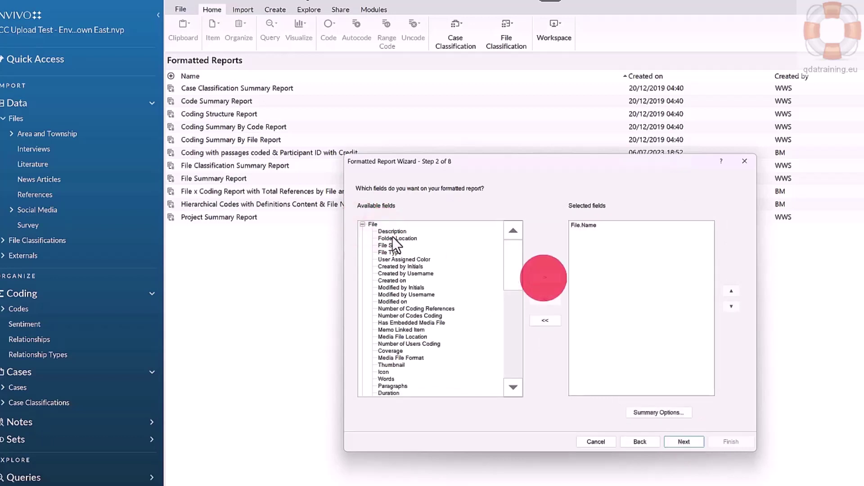
left_click(362, 224)
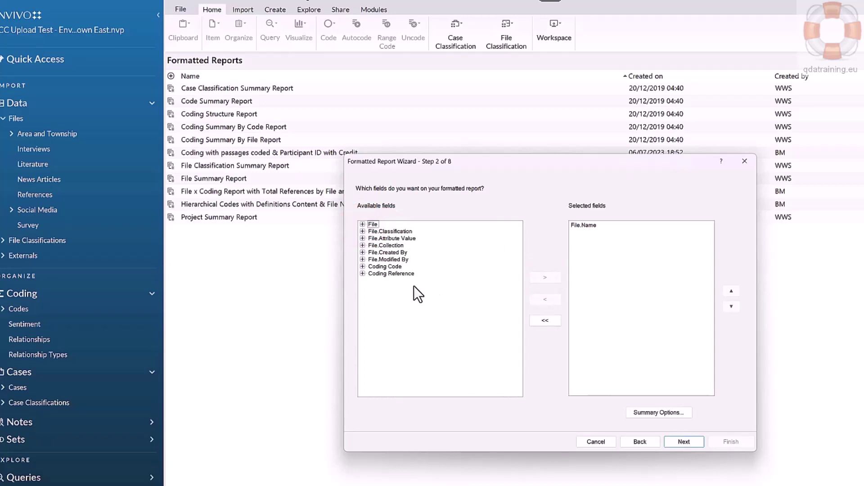
Add the Coding Code fields Name and Number of Coding References to the report and accept the field selection
left_click(362, 267)
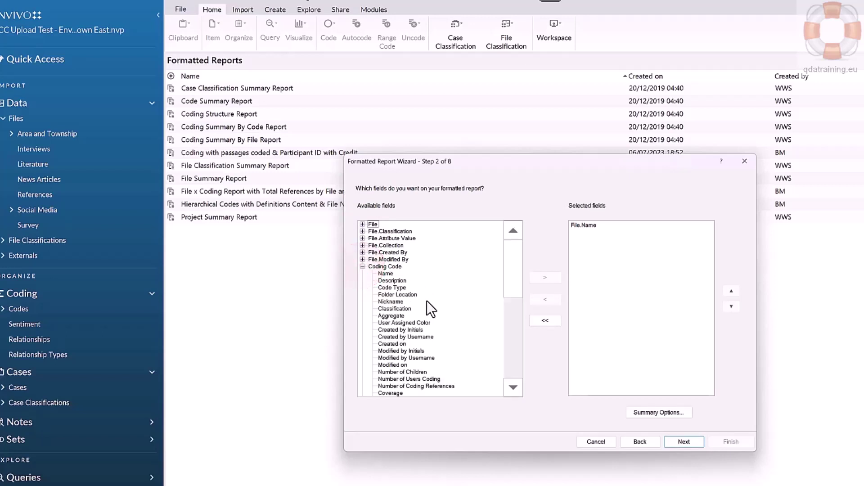
left_click(388, 273)
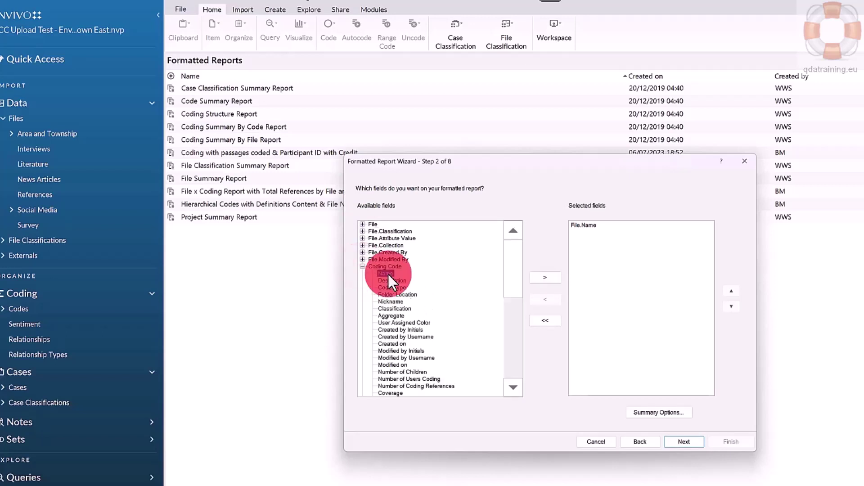
left_click(546, 278)
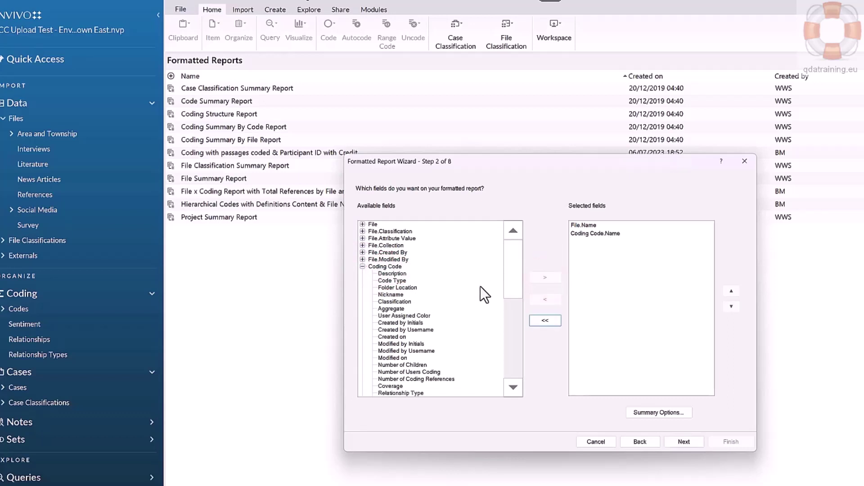
left_click_drag(515, 275, 515, 284)
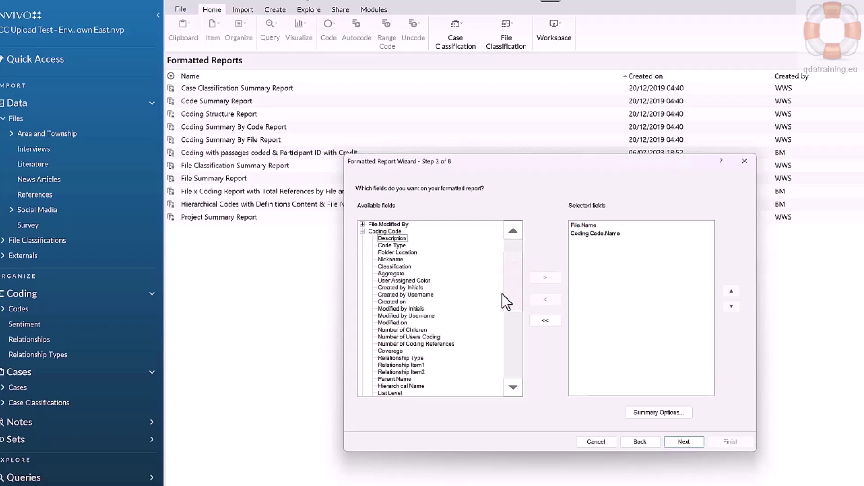
left_click(445, 343)
left_click(546, 278)
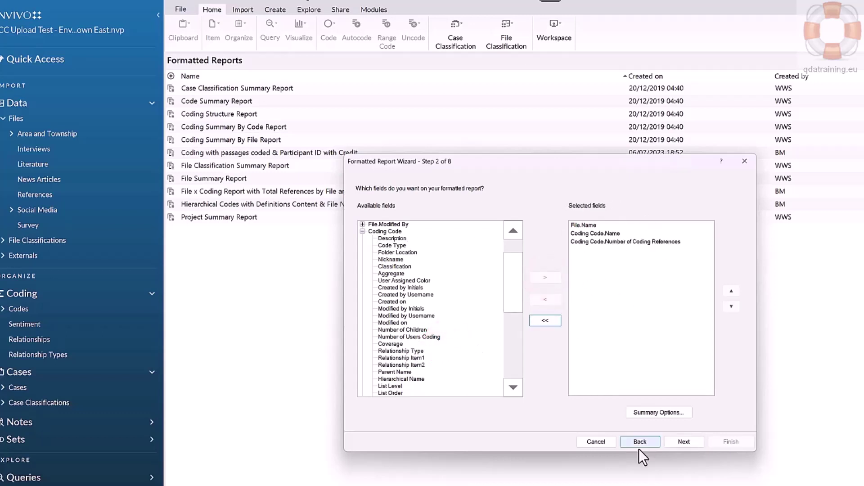
left_click(690, 441)
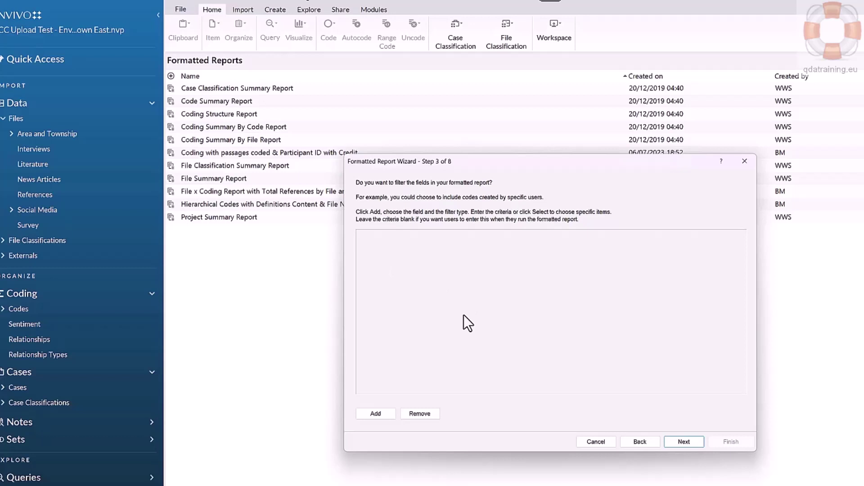
Add a report filter on File.Name with the In comparison, leaving its value as a prompt for parameter
left_click(377, 414)
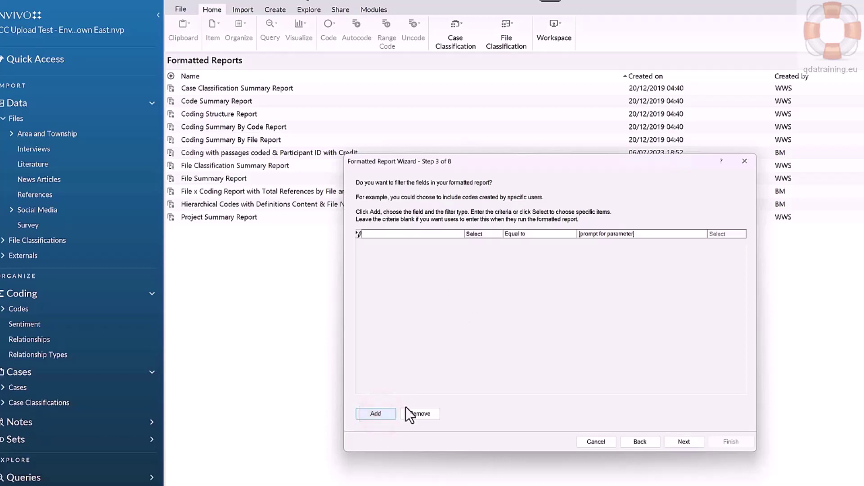
left_click(492, 232)
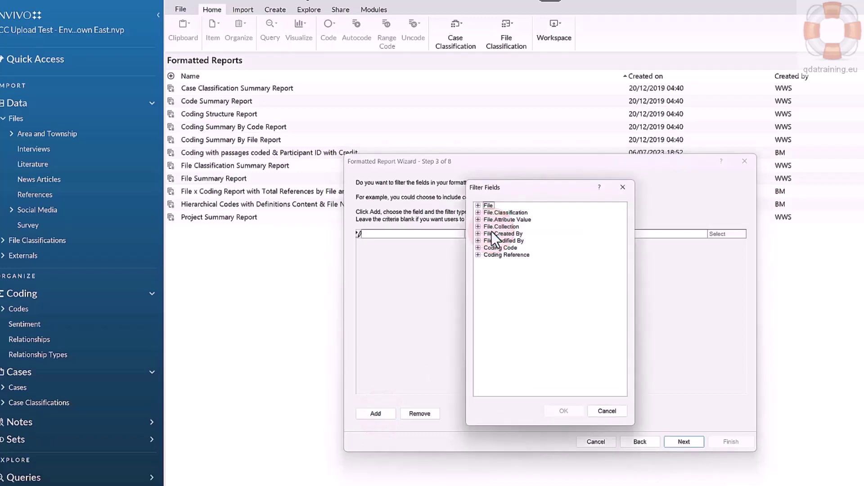
double_click(477, 204)
left_click(506, 212)
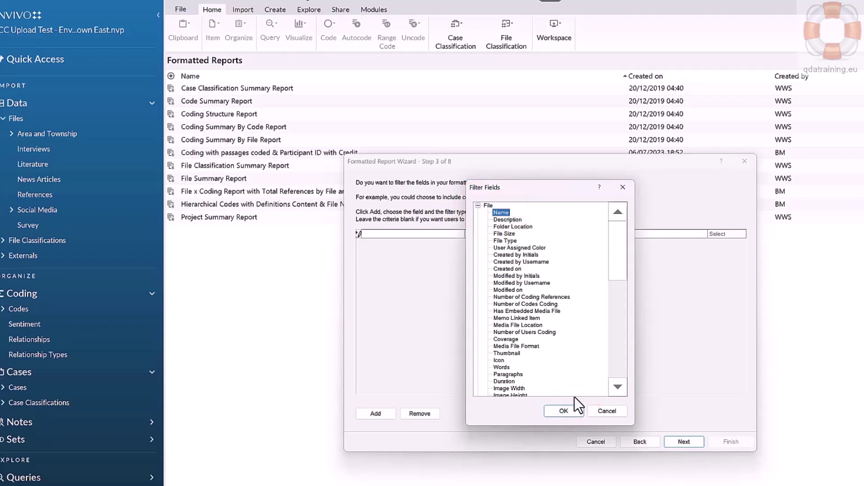
left_click(557, 410)
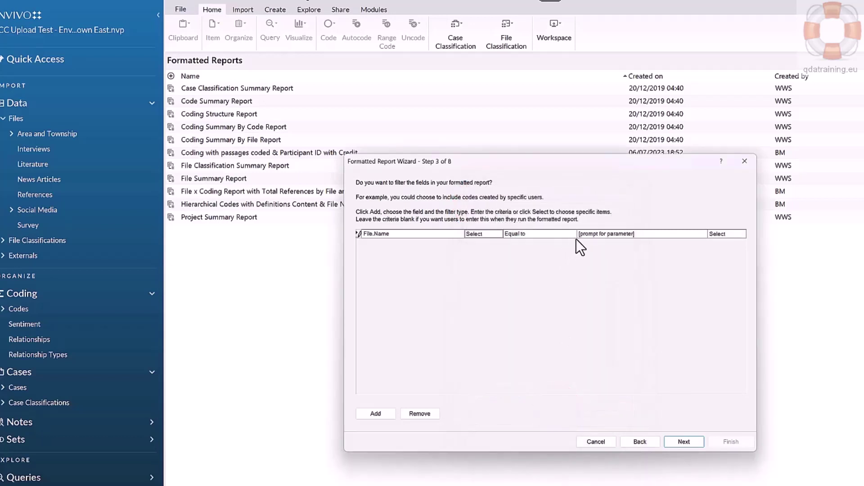
left_click(567, 234)
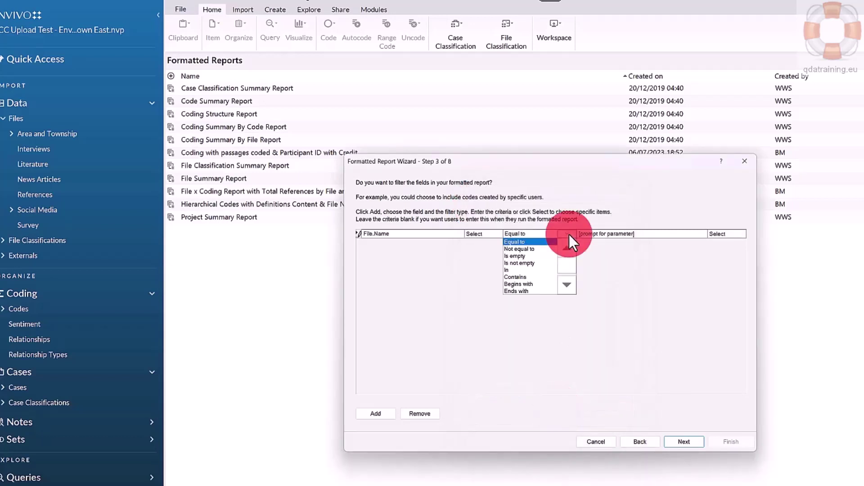
left_click(532, 270)
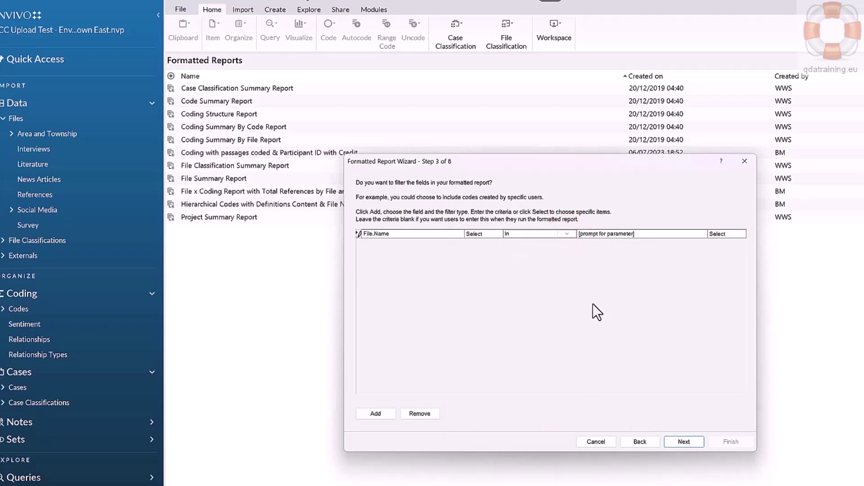
Add a second filter on Coding Code.Name with the In comparison and a prompted value, and accept the filters
left_click(383, 412)
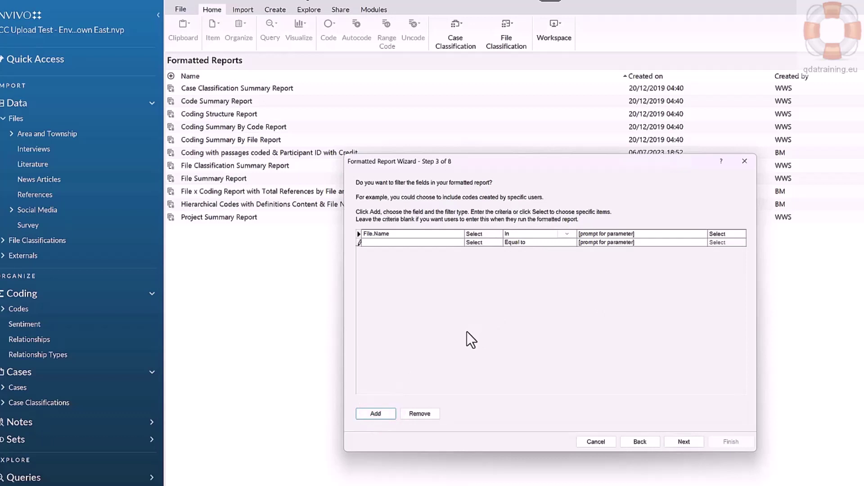
left_click(480, 243)
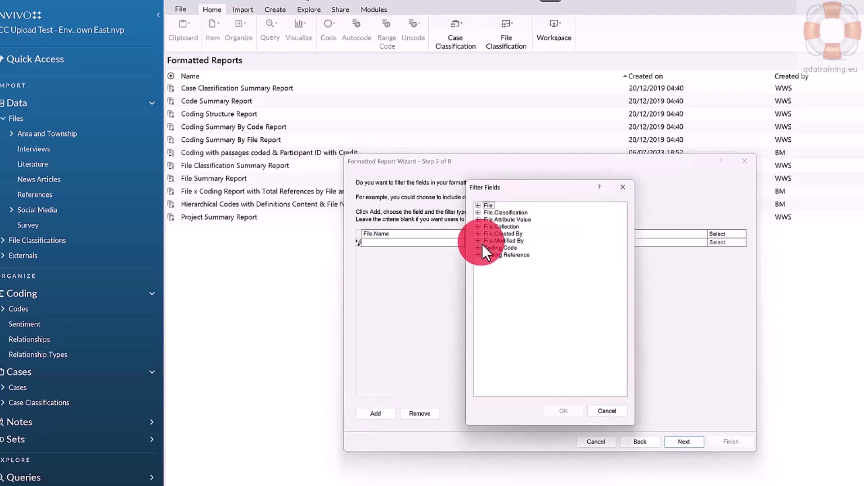
left_click(478, 248)
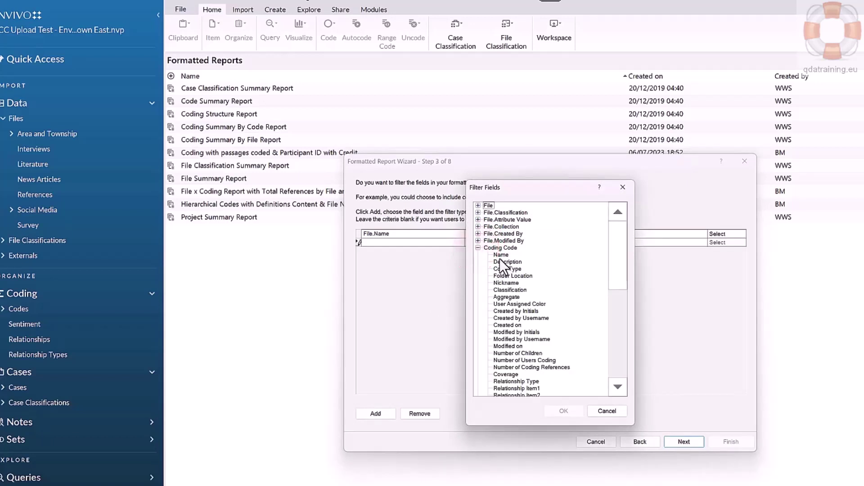
left_click(500, 256)
left_click(563, 411)
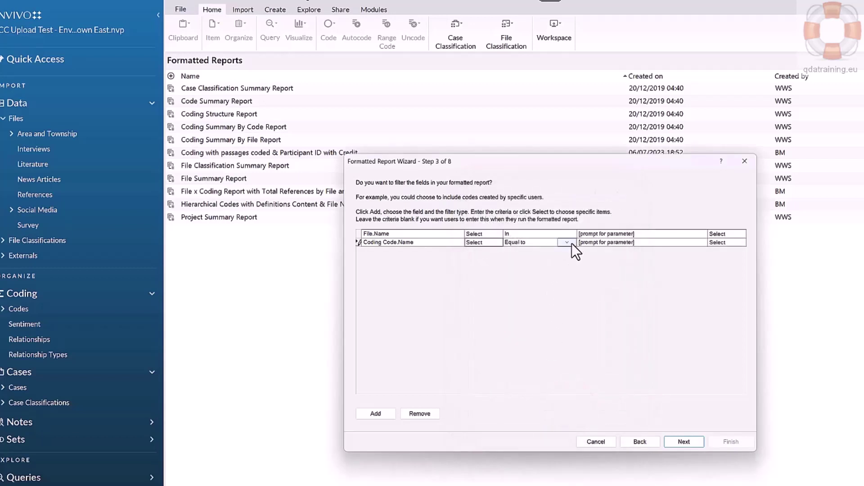
left_click(571, 242)
left_click(541, 278)
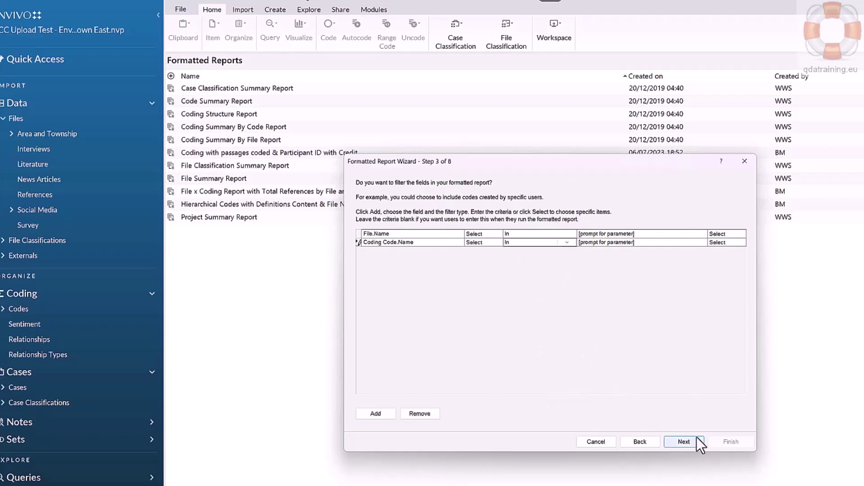
left_click(684, 442)
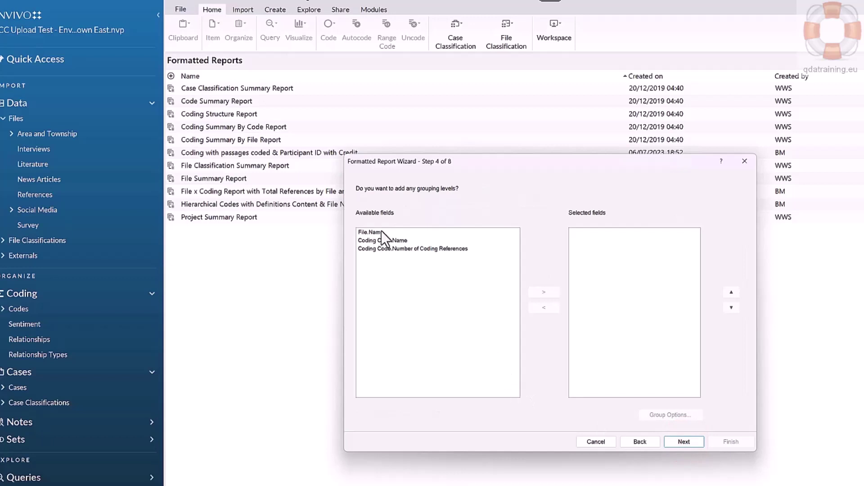
Group the report by File.Name and accept the grouping level
left_click(543, 292)
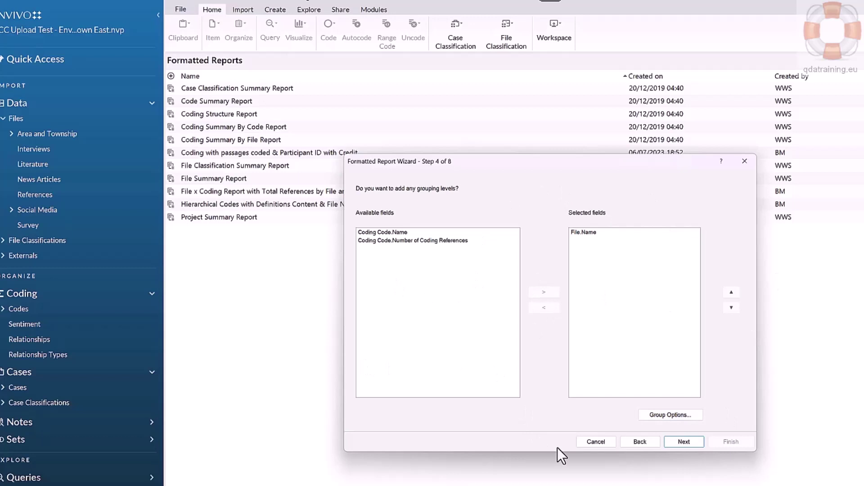
left_click(688, 439)
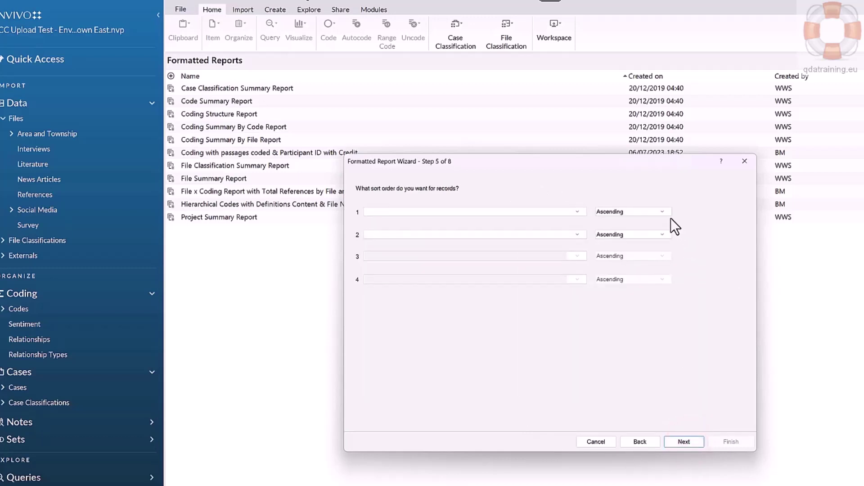
Sort the report records by Coding Code.Name in ascending order and accept the sort order
left_click(663, 212)
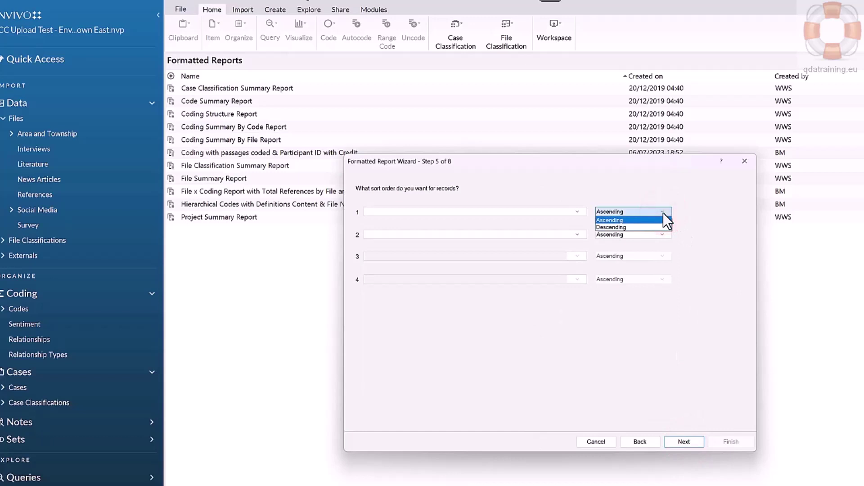
left_click(577, 212)
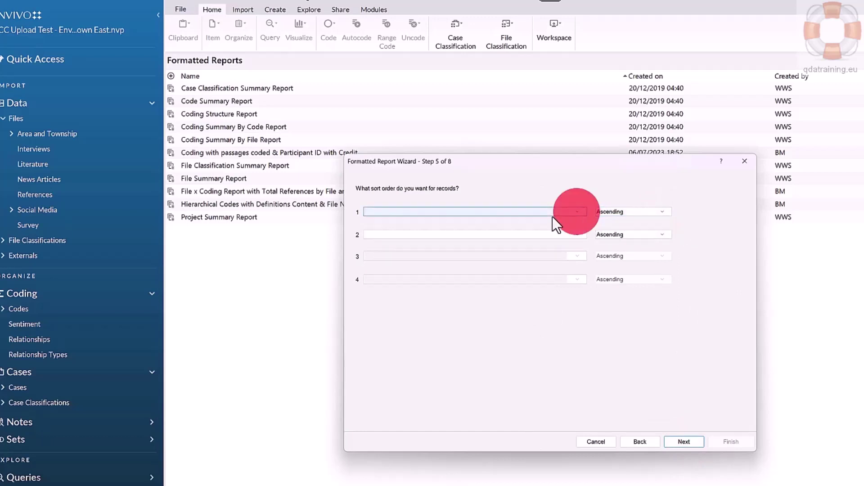
left_click(578, 212)
left_click(448, 227)
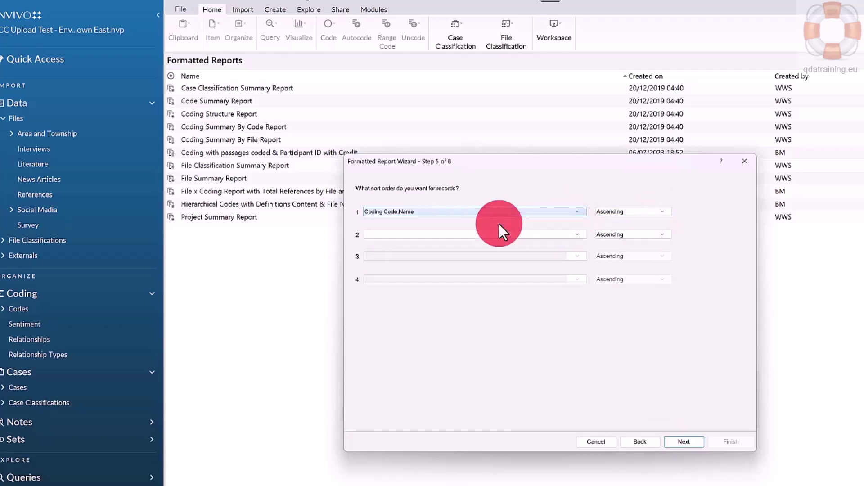
left_click(683, 444)
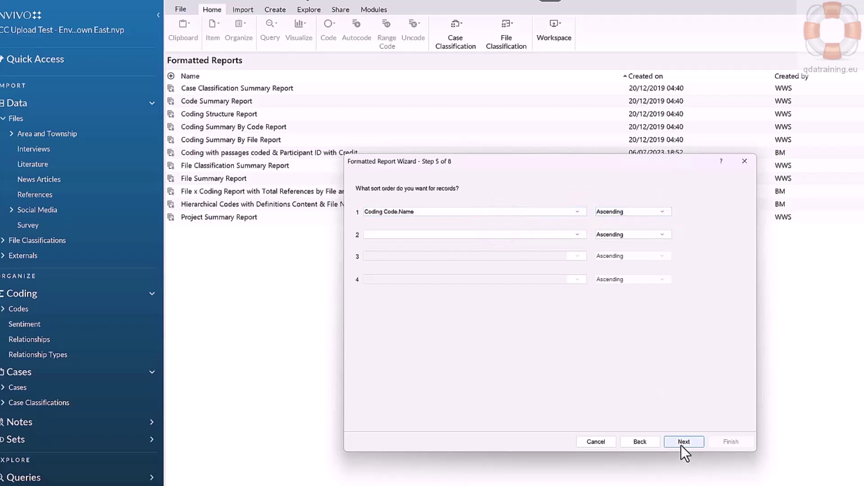
left_click(684, 439)
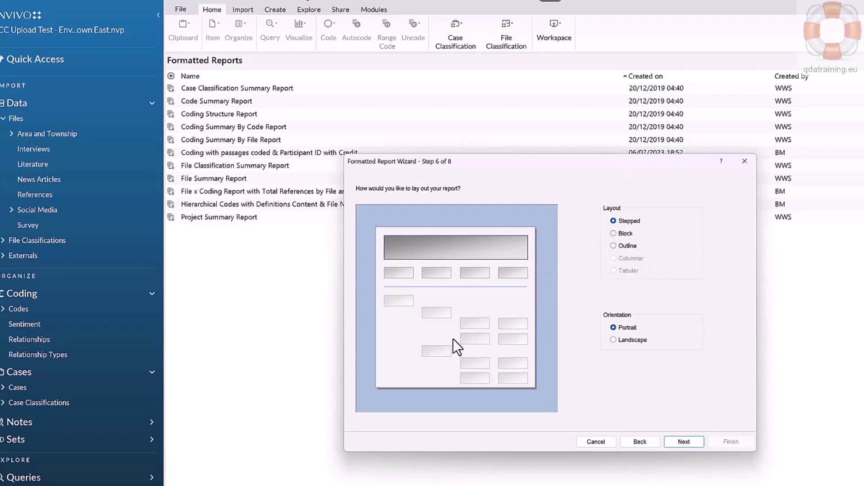
Compare the Block and Outline layouts, and accept the Stepped layout in portrait orientation
left_click(621, 232)
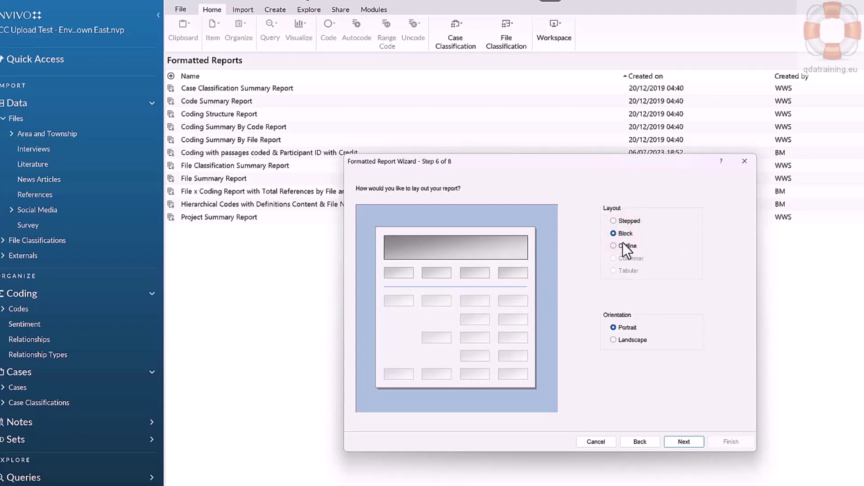
left_click(623, 243)
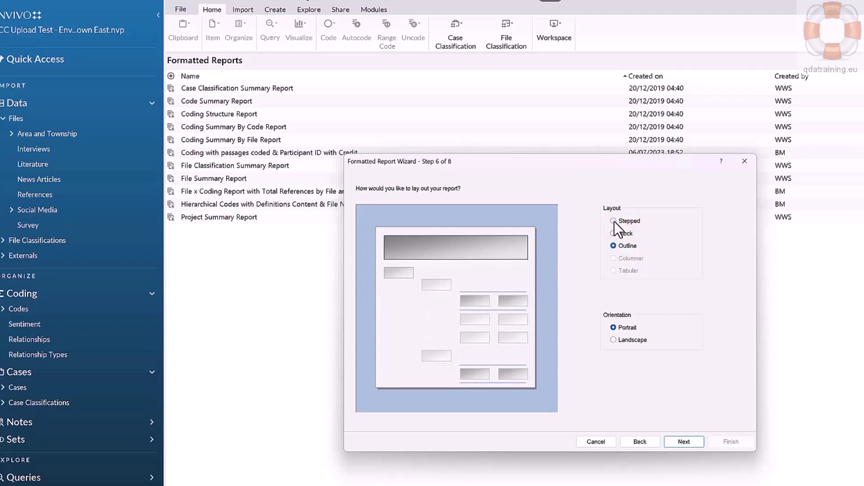
left_click(614, 221)
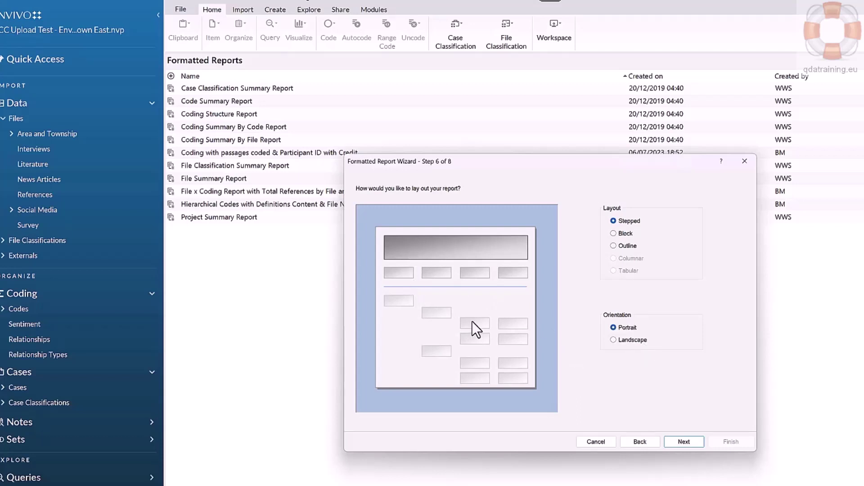
left_click(690, 442)
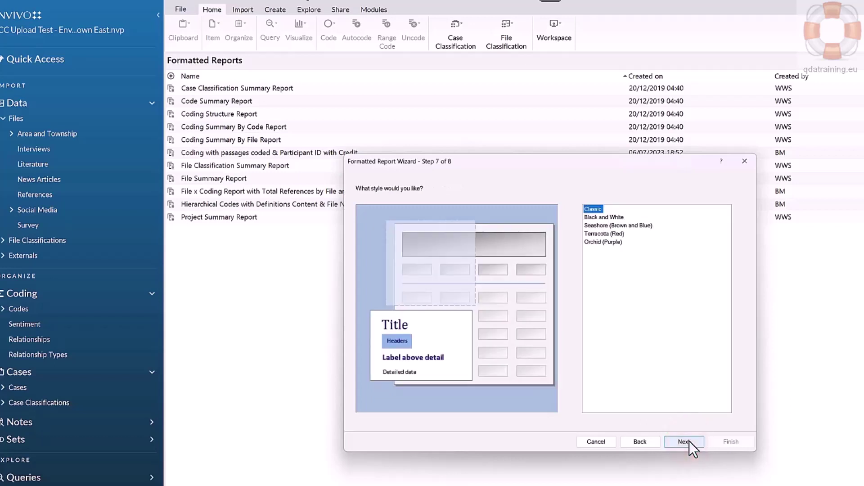
Preview the available report styles and accept Orchid (Purple)
left_click(613, 217)
left_click(620, 225)
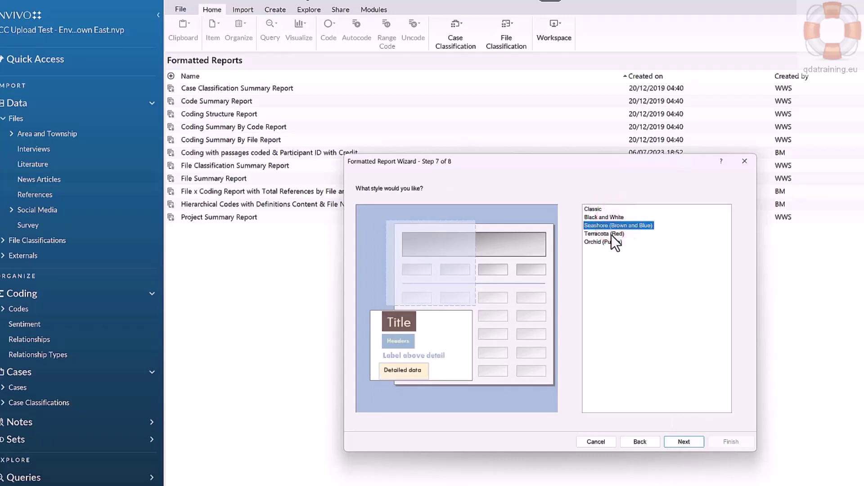
left_click(612, 234)
left_click(605, 242)
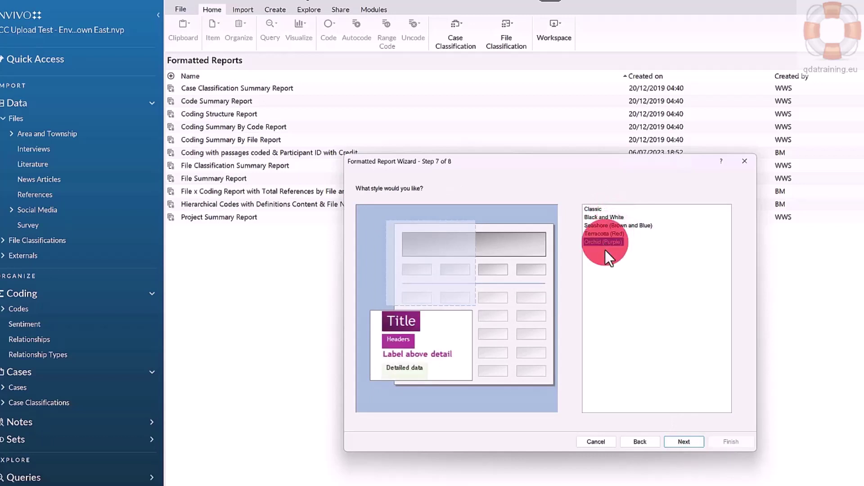
left_click(682, 442)
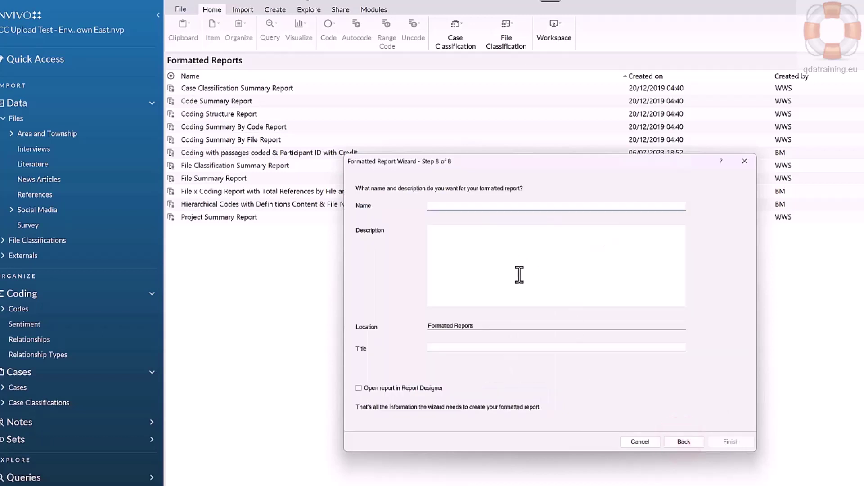
Name the report "File x codes Report", set it to open in Report Designer, and finish the wizard
type("File x codes Report")
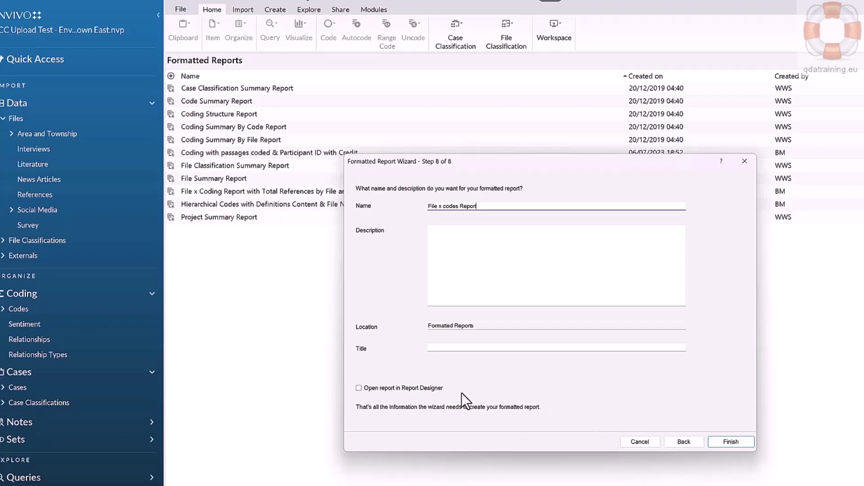
left_click(428, 389)
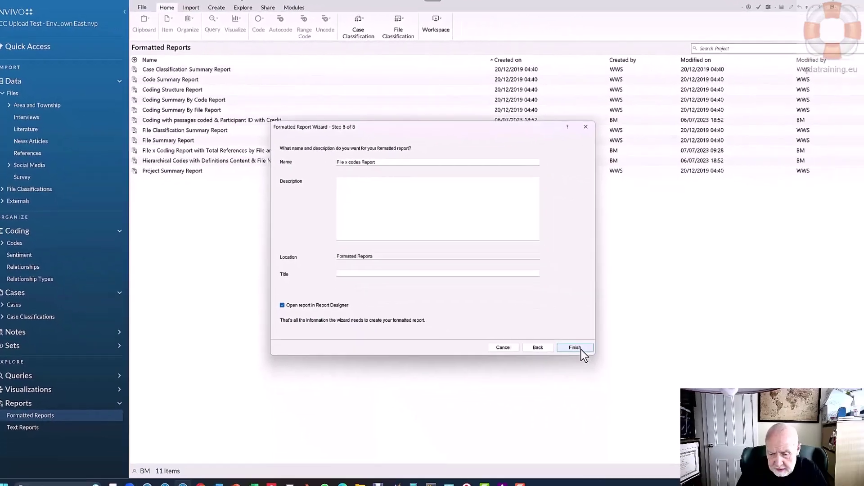
left_click(734, 441)
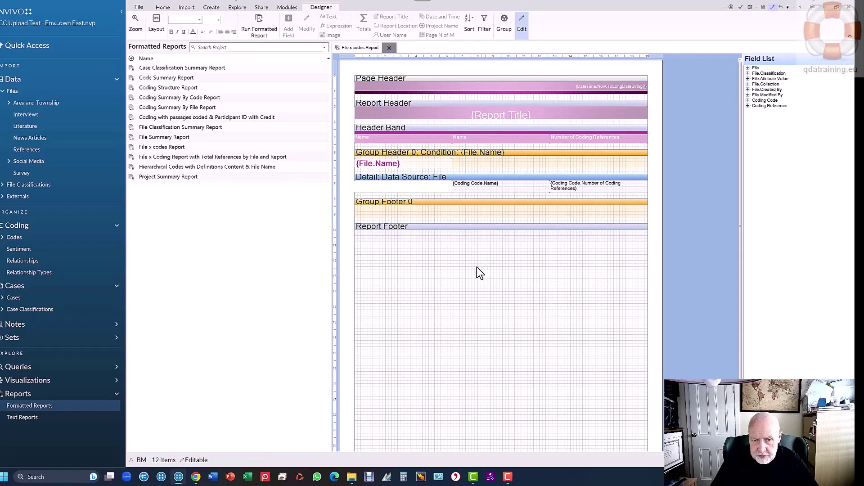
Run the formatted report and filter File.Name to the first and third files in the Interviews folder
right_click(448, 267)
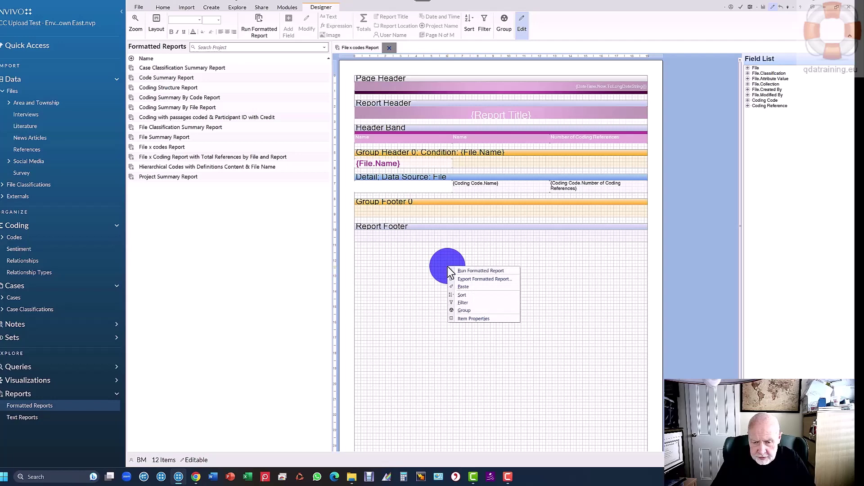
left_click(477, 272)
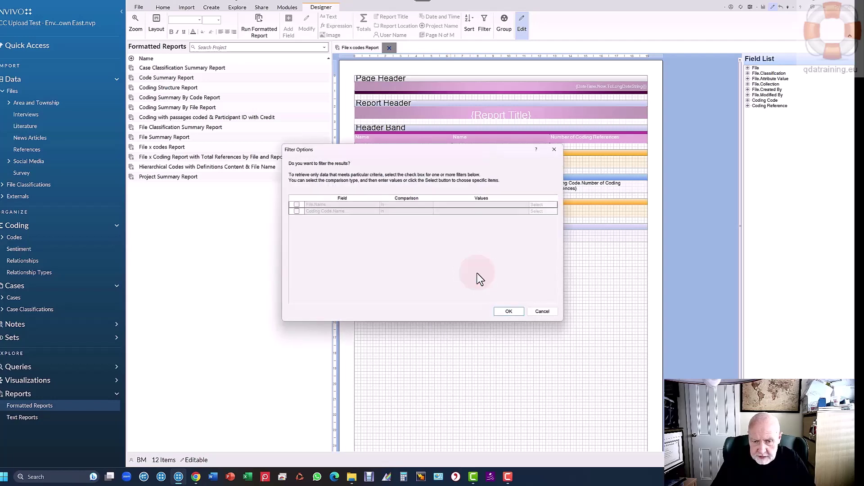
left_click(298, 205)
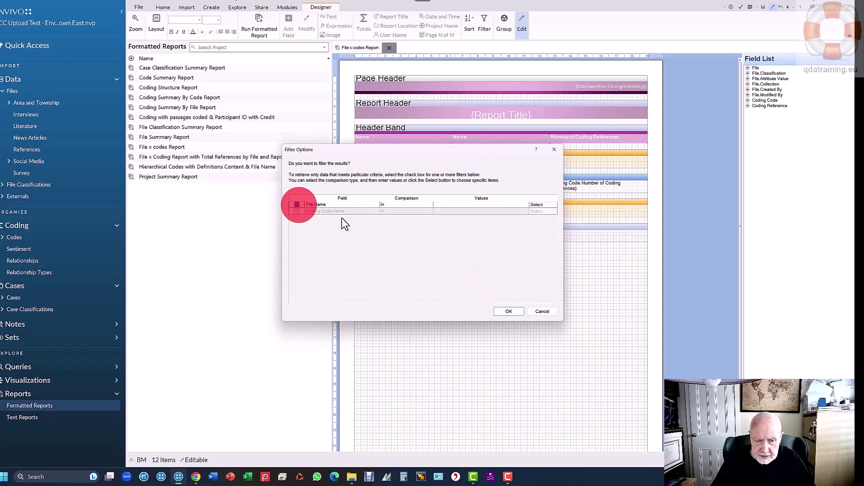
left_click(539, 205)
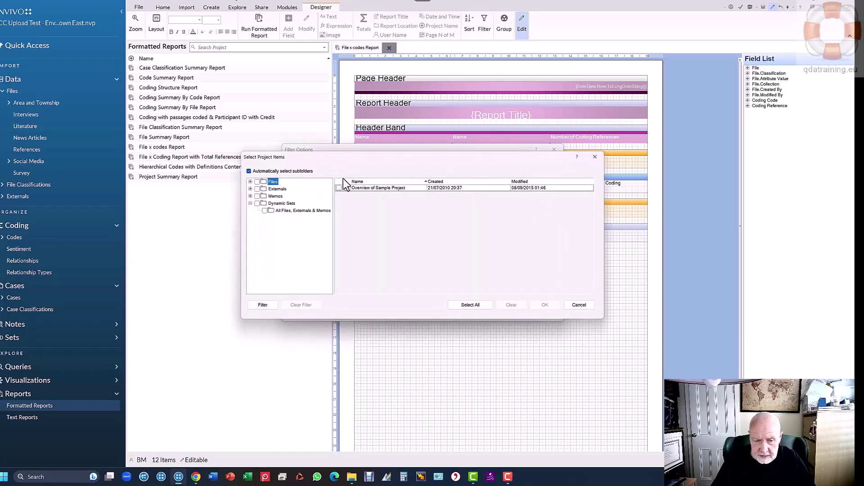
left_click(251, 181)
left_click(287, 196)
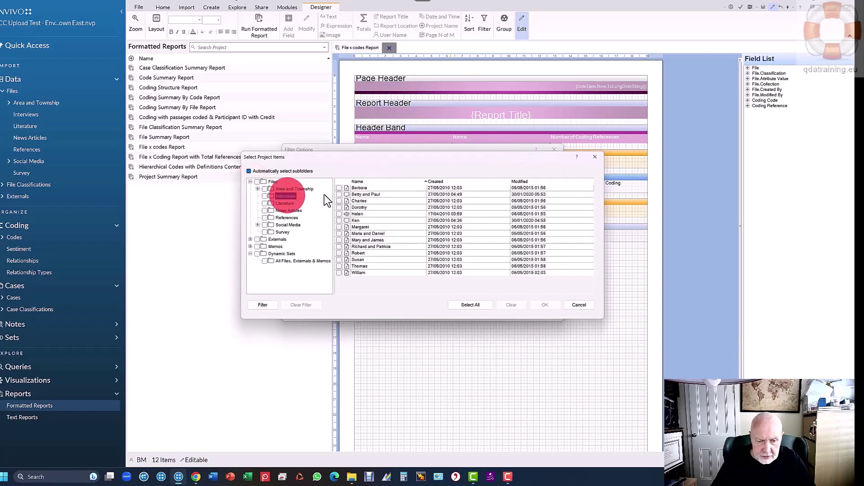
left_click(339, 188)
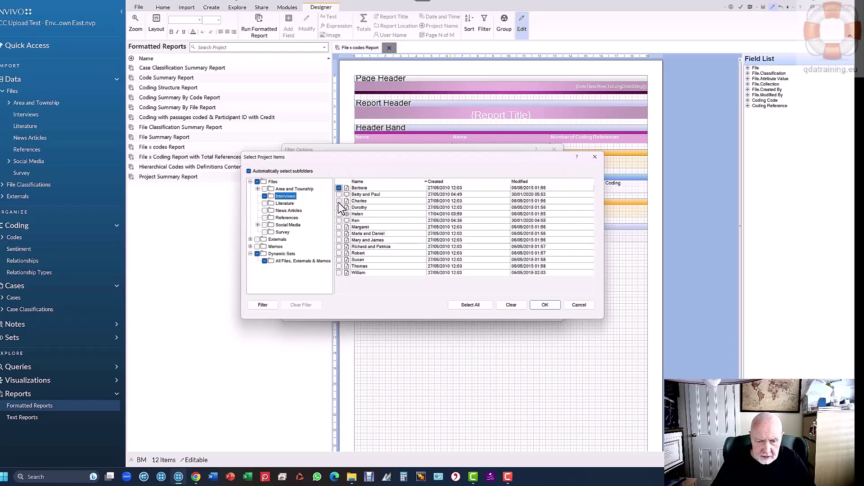
left_click(339, 201)
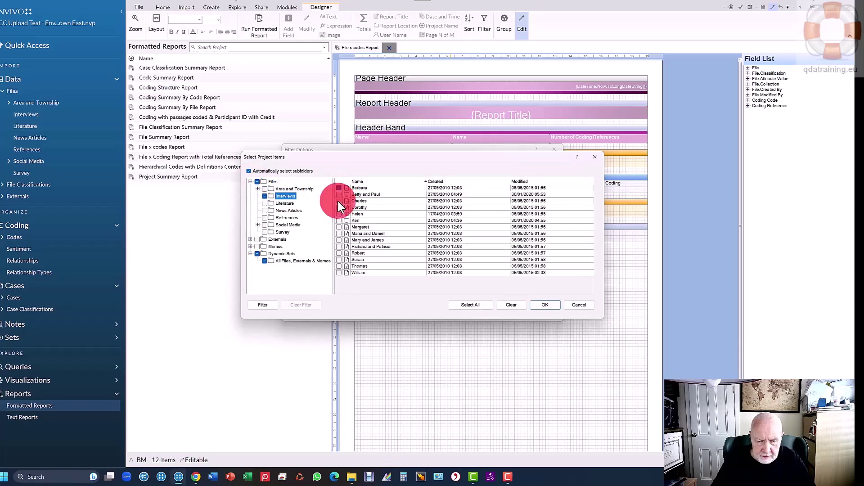
left_click(547, 306)
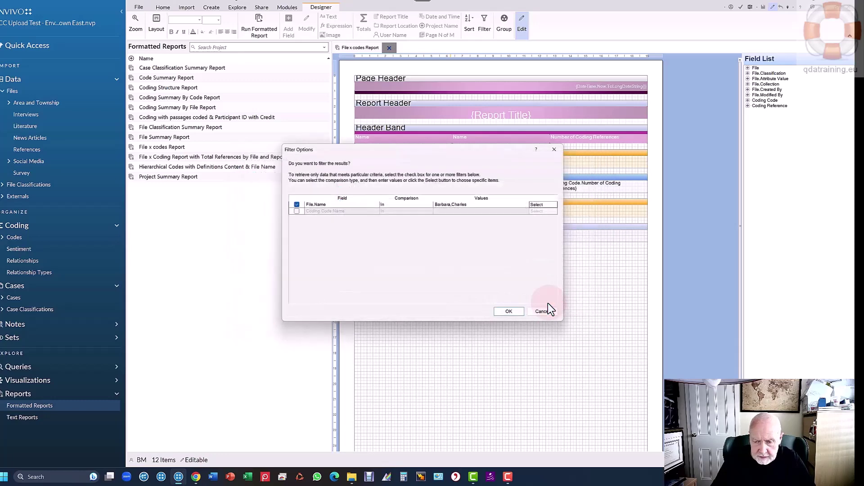
Filter Coding Code.Name to Community change, Economy and Infrastructure, and generate the report results
left_click(297, 211)
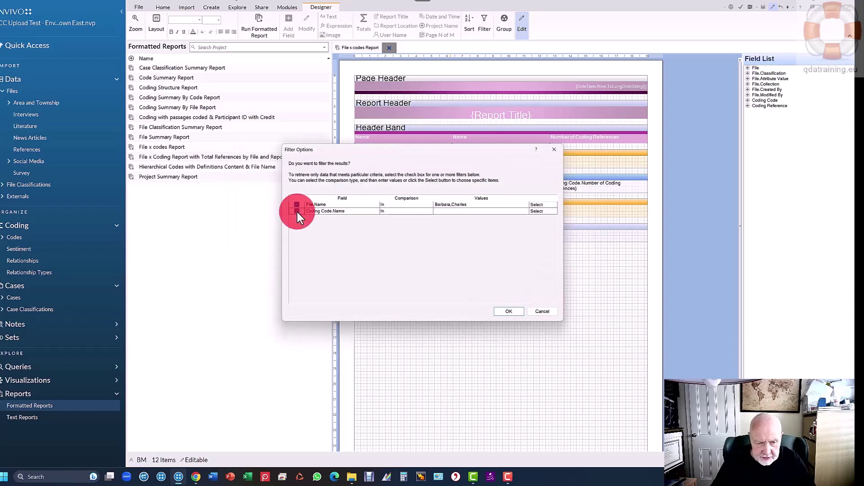
left_click(540, 212)
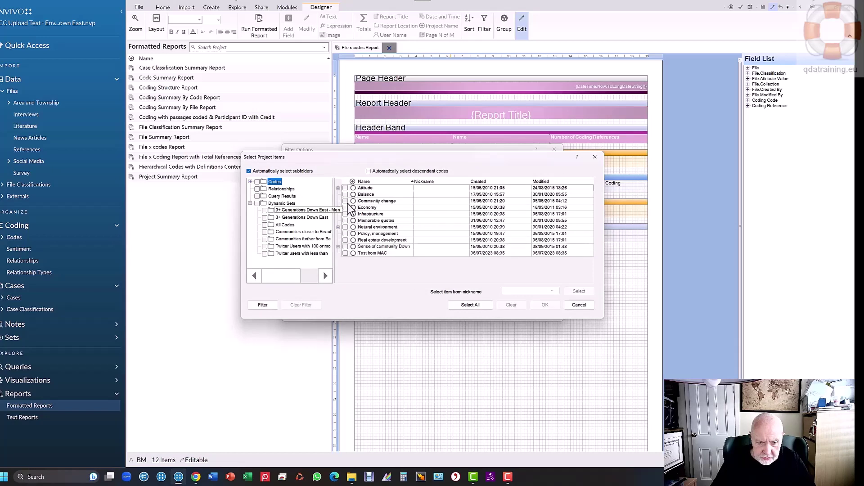
left_click(345, 201)
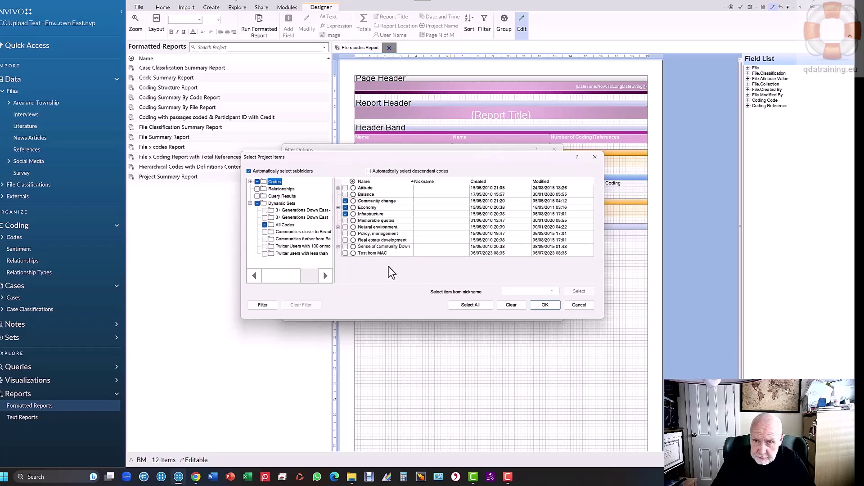
left_click(545, 305)
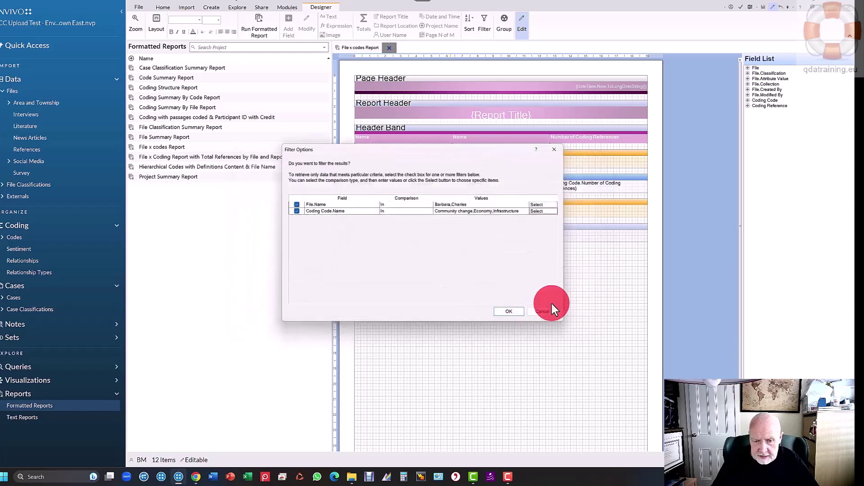
left_click(514, 312)
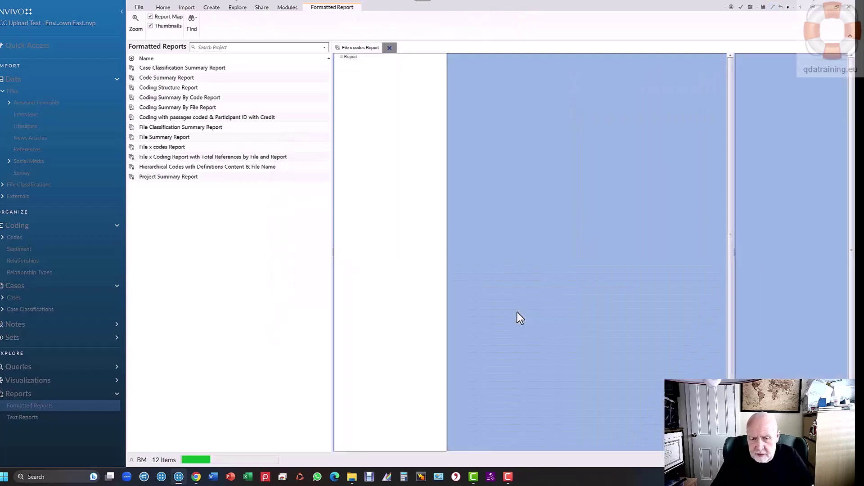
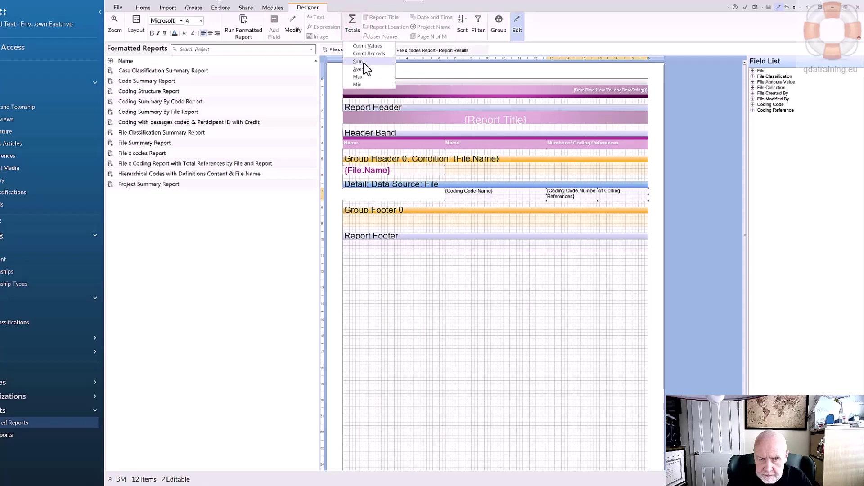
Add a Sum total of the Number of Coding References field and place it in Group Footer 0 beneath that column
left_click(363, 62)
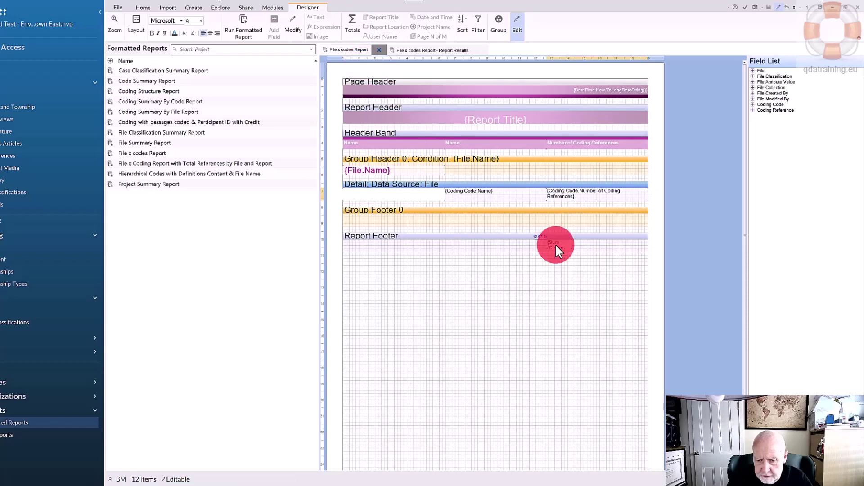
left_click_drag(556, 245, 559, 226)
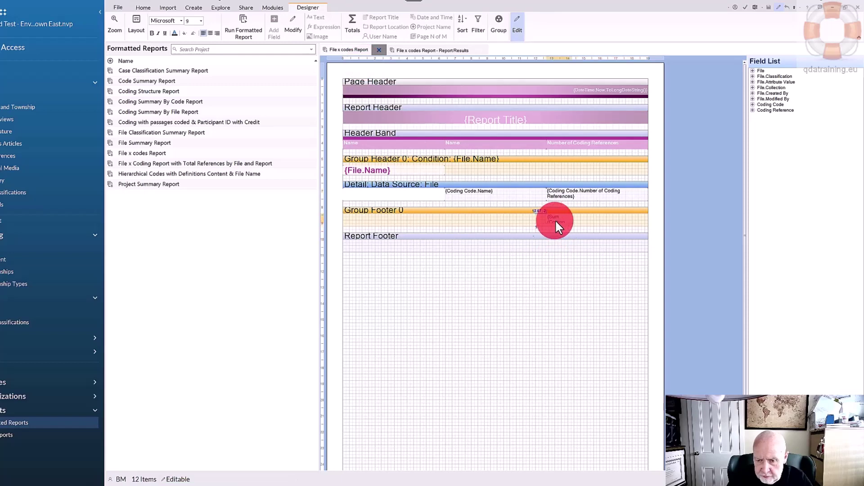
left_click_drag(556, 220, 558, 219)
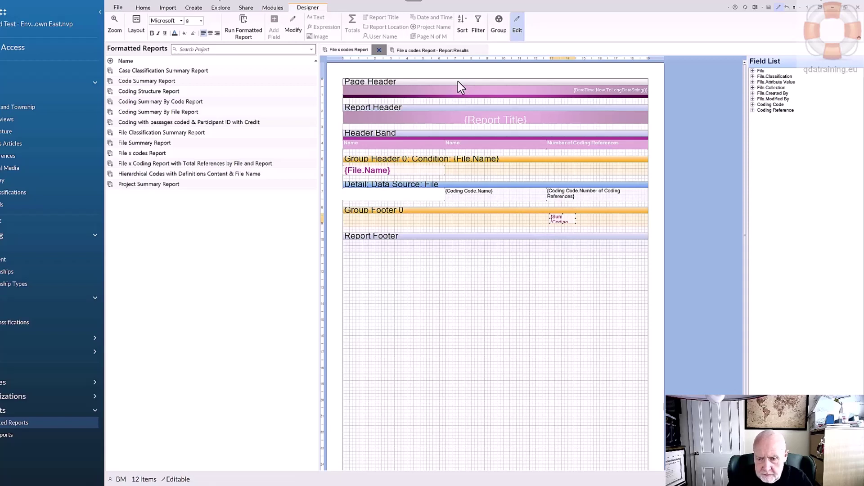
Add a second Sum total of the Number of Coding References field in the Report Footer
left_click(578, 191)
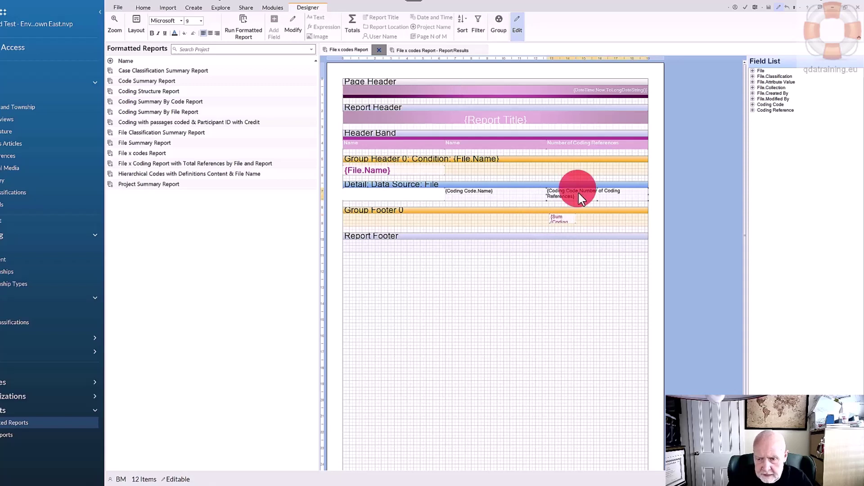
left_click(352, 22)
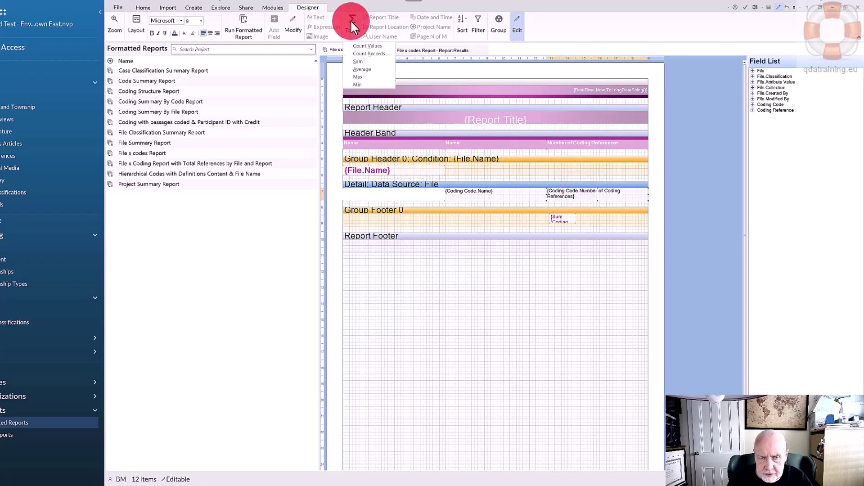
left_click(360, 62)
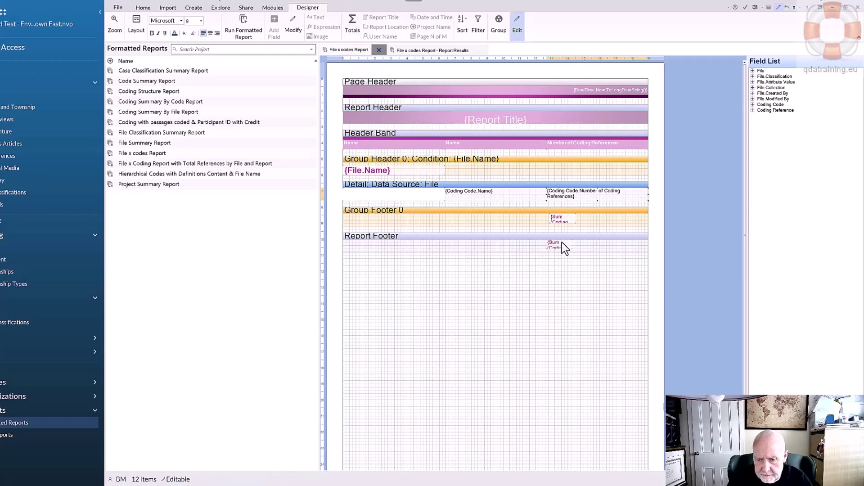
Align the Sum fields in Group Footer 0 and the Report Footer, and run the report with the File.Name and Coding Code.Name filters enabled
left_click_drag(561, 246, 563, 222)
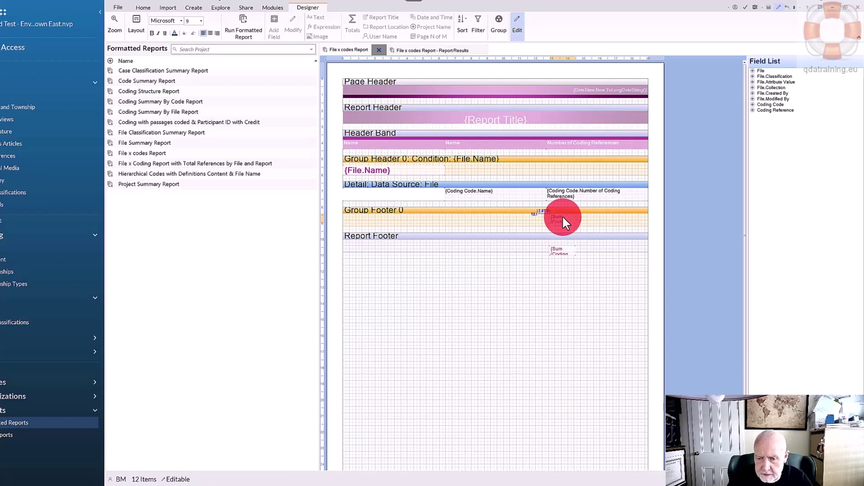
left_click_drag(564, 217, 562, 218)
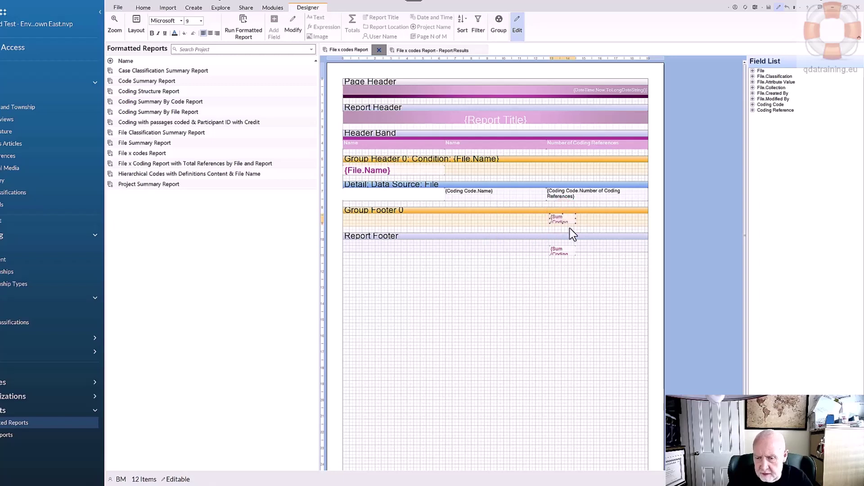
right_click(484, 300)
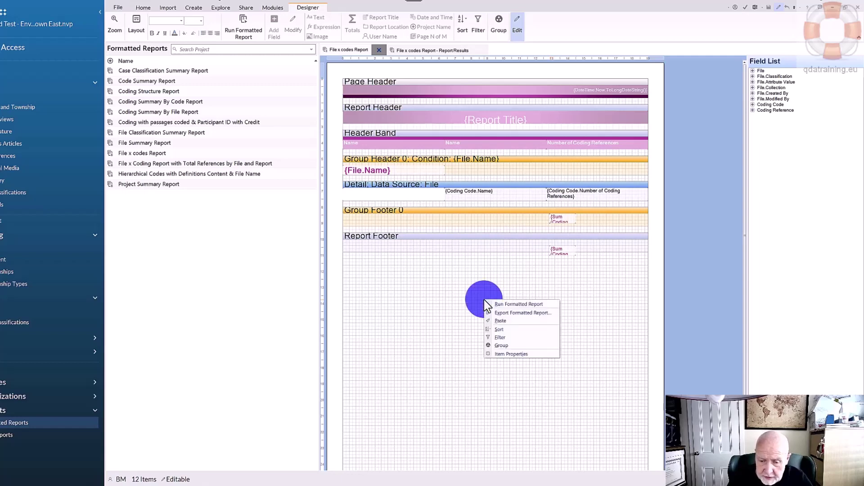
left_click(514, 305)
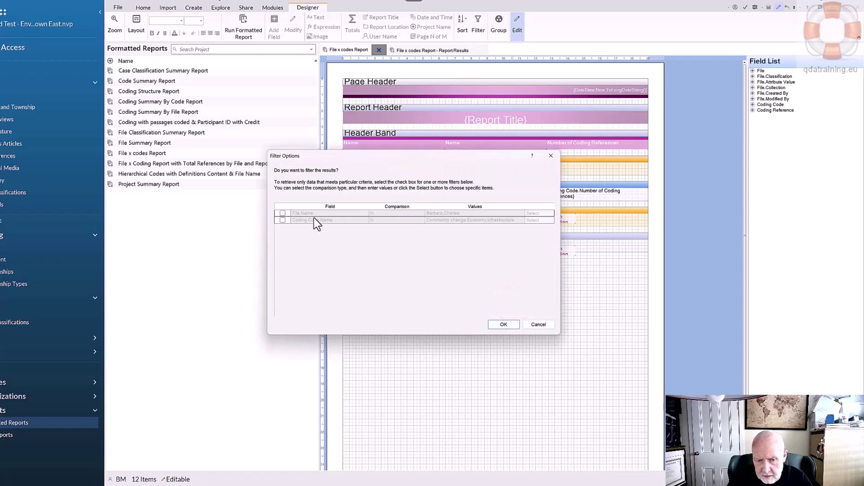
left_click(282, 213)
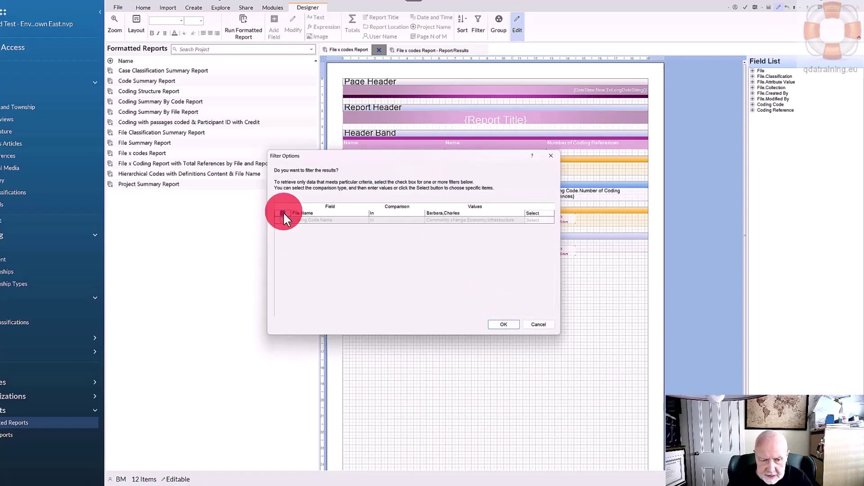
left_click(283, 221)
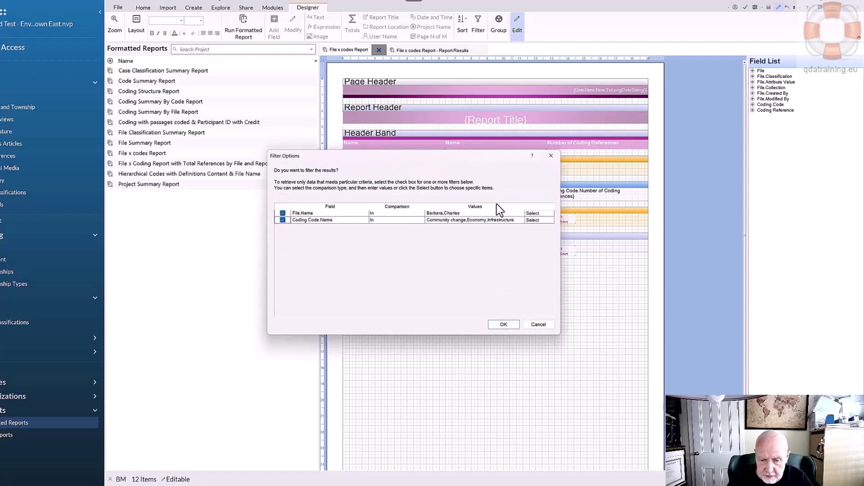
left_click(504, 323)
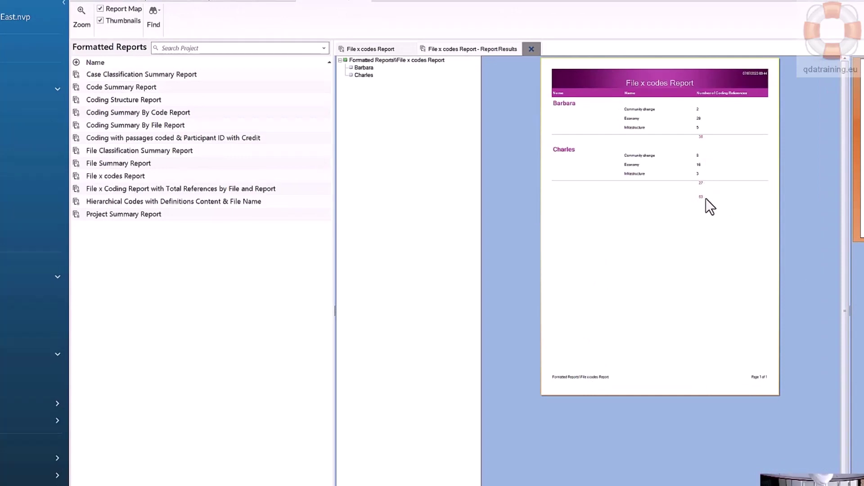
Return to the report design and move the Sum field in the Report Footer slightly lower
left_click(366, 50)
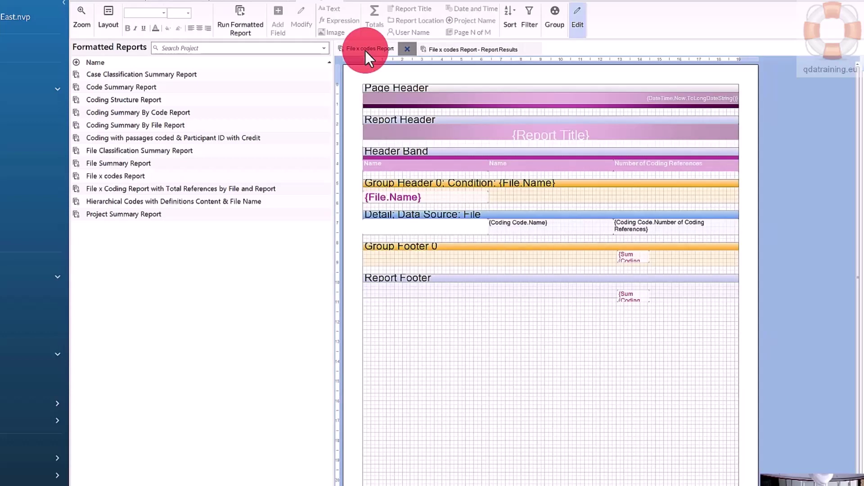
left_click(628, 260)
left_click(633, 297)
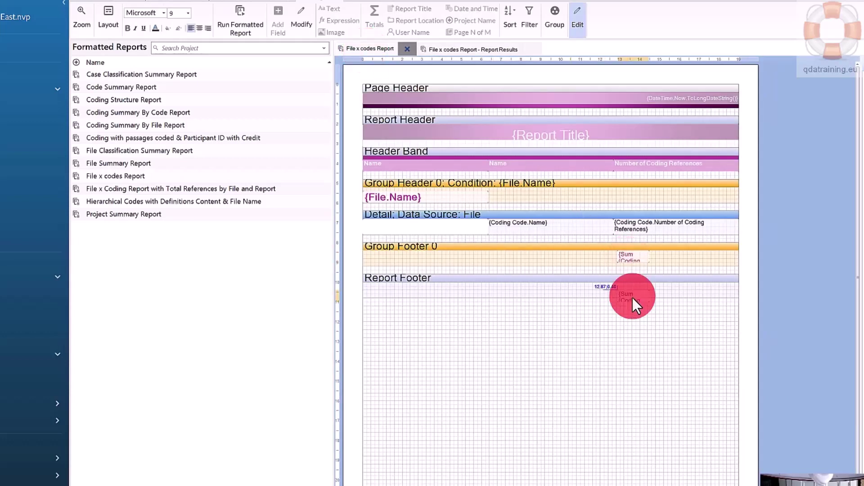
left_click_drag(633, 298, 633, 302)
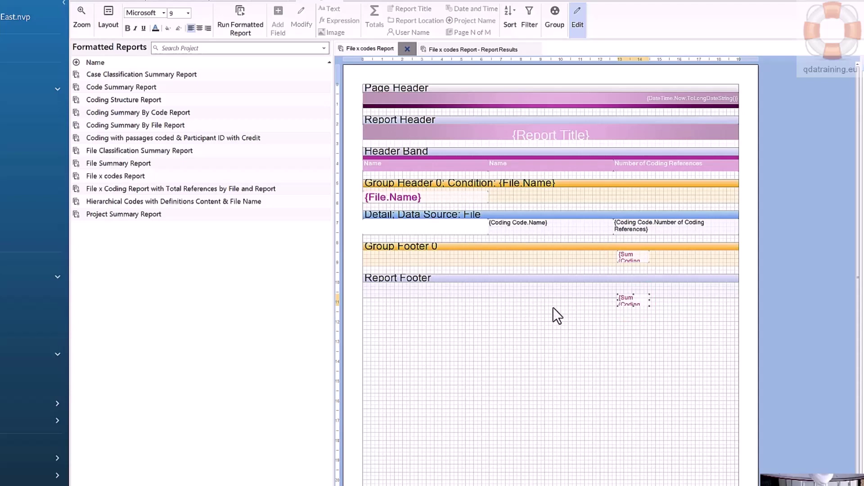
Add a text label reading "References: Sub-total" to Group Footer 0
left_click(542, 265)
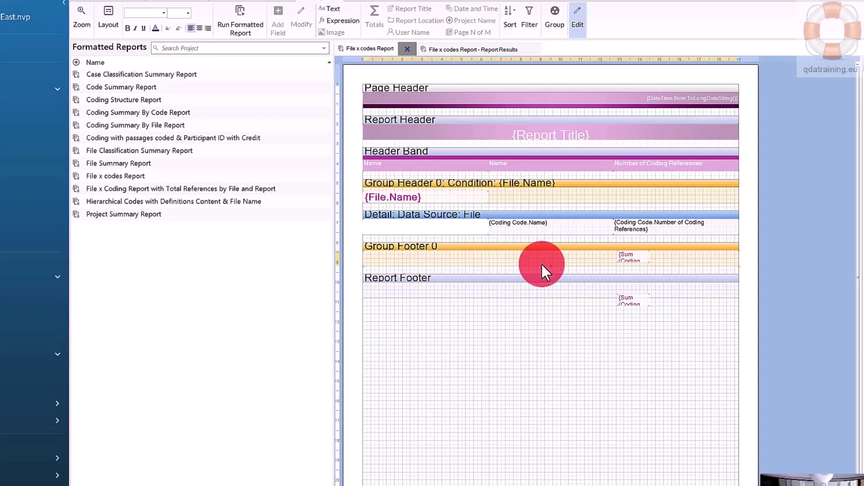
left_click(334, 11)
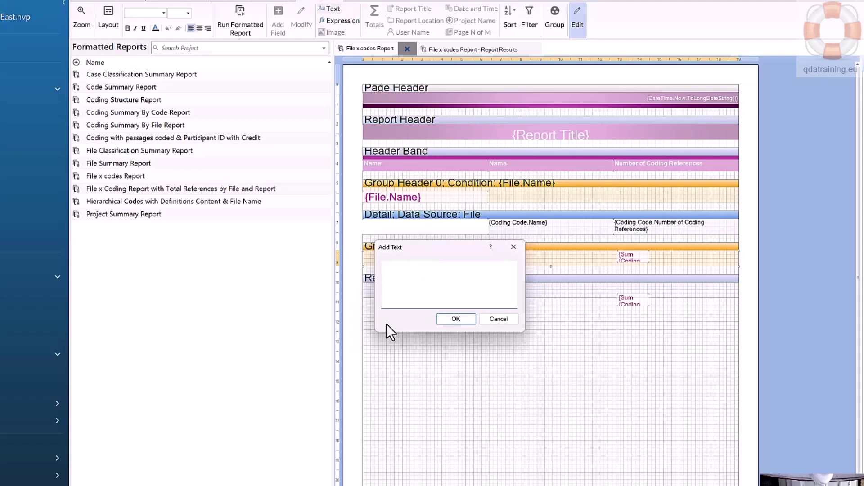
type("Sub-total")
key("Home")
type("References")
key("BackSpace")
type(":")
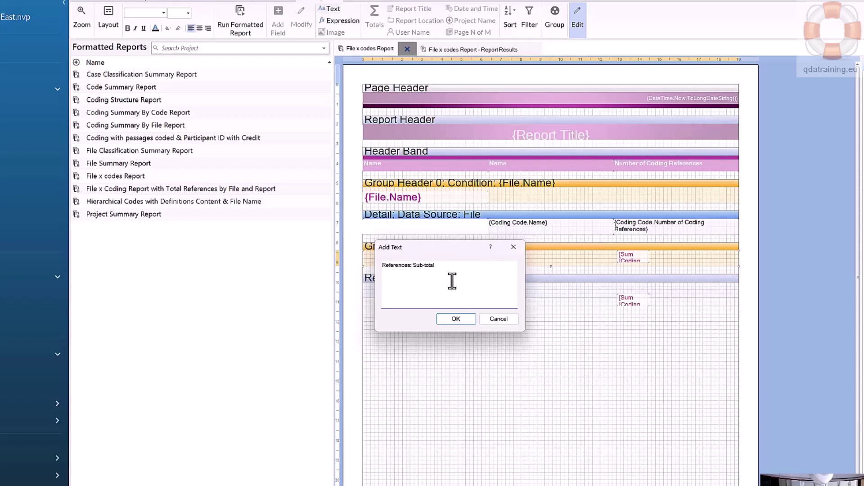
left_click(464, 320)
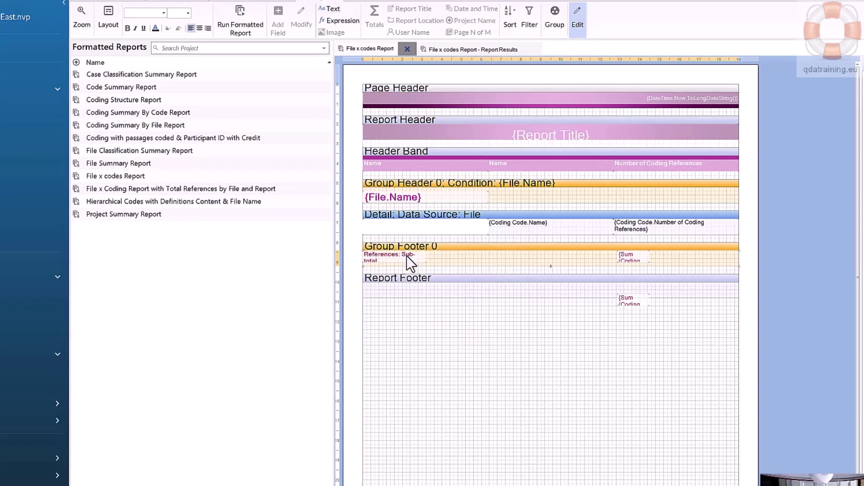
Place the sub-total label just before the Sum field in Group Footer 0, widened to fit on one line and lowered slightly
left_click_drag(406, 253, 558, 256)
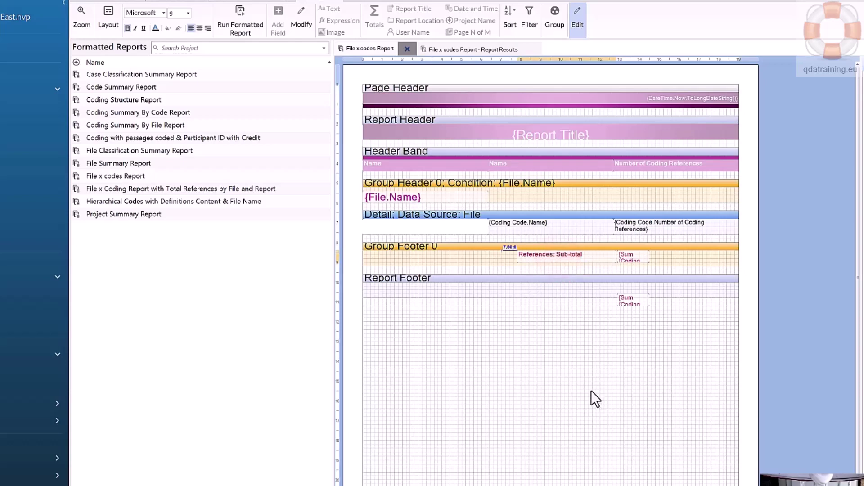
left_click(573, 251)
left_click_drag(573, 252, 572, 256)
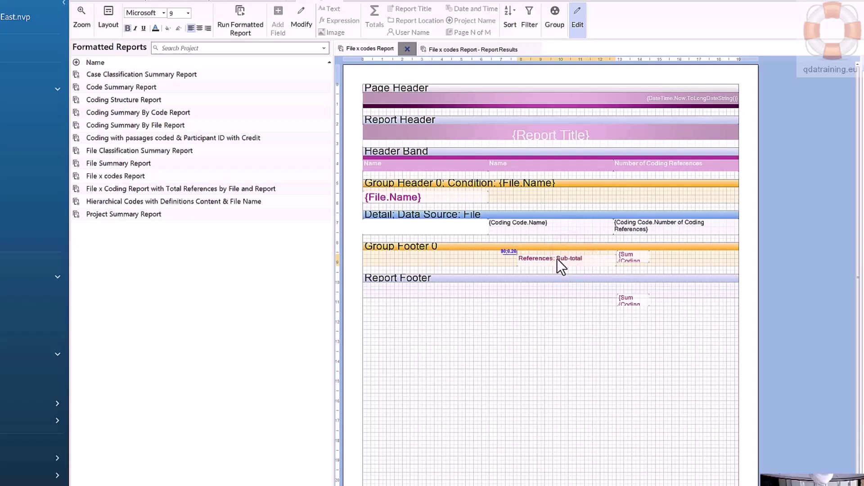
Copy the sub-total label from Group Footer 0 into the Report Footer and adjust the copy's width and height there
right_click(558, 257)
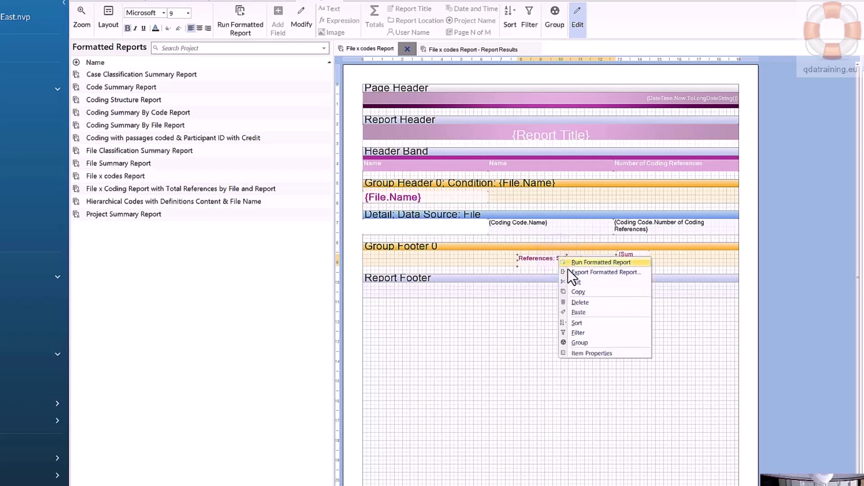
left_click(579, 291)
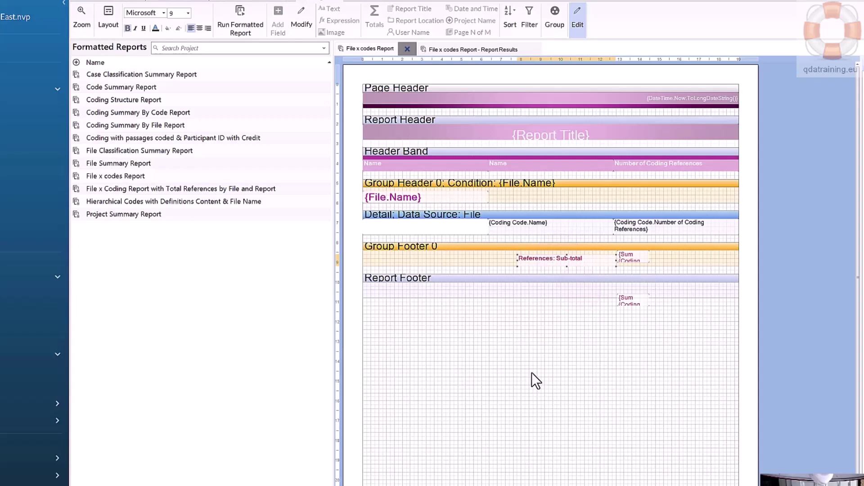
right_click(542, 290)
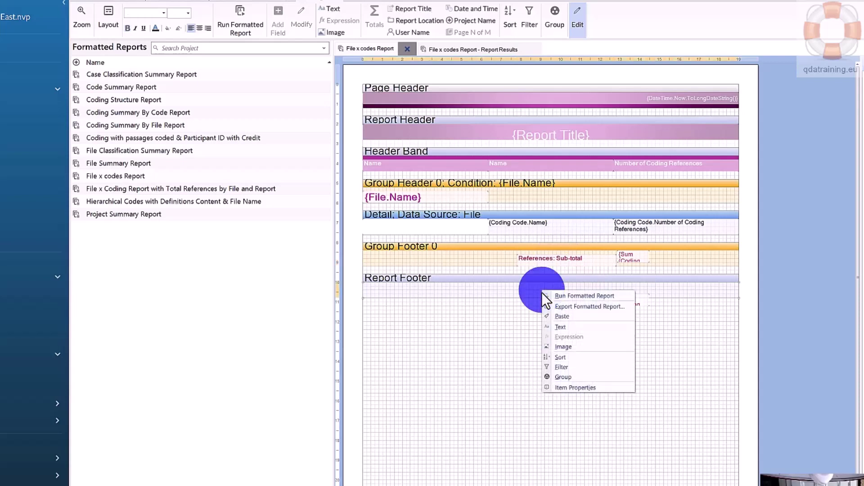
left_click(559, 316)
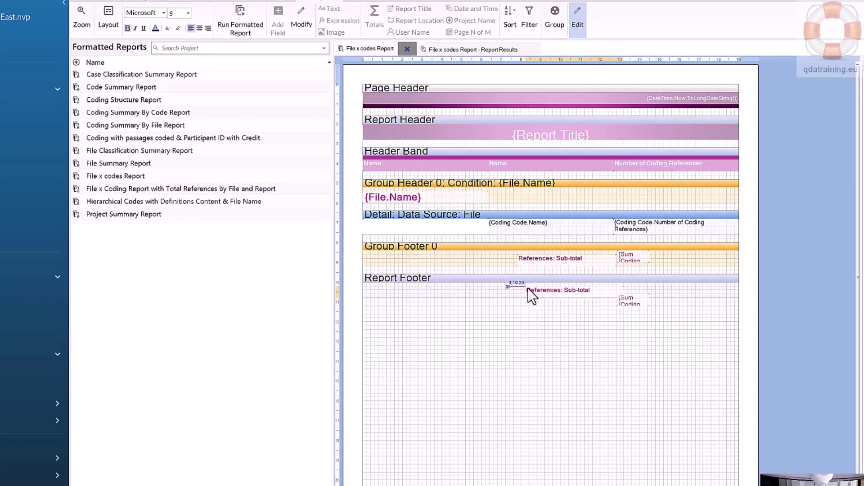
left_click(527, 288)
left_click(555, 290)
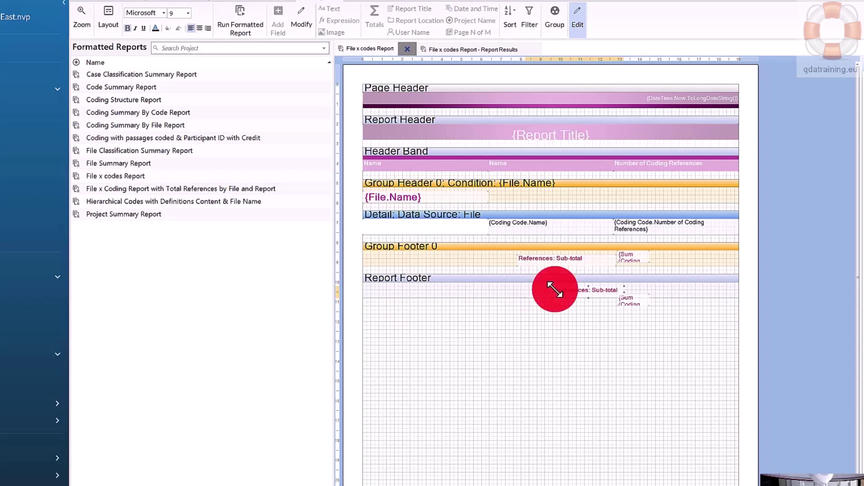
left_click_drag(555, 290, 574, 296)
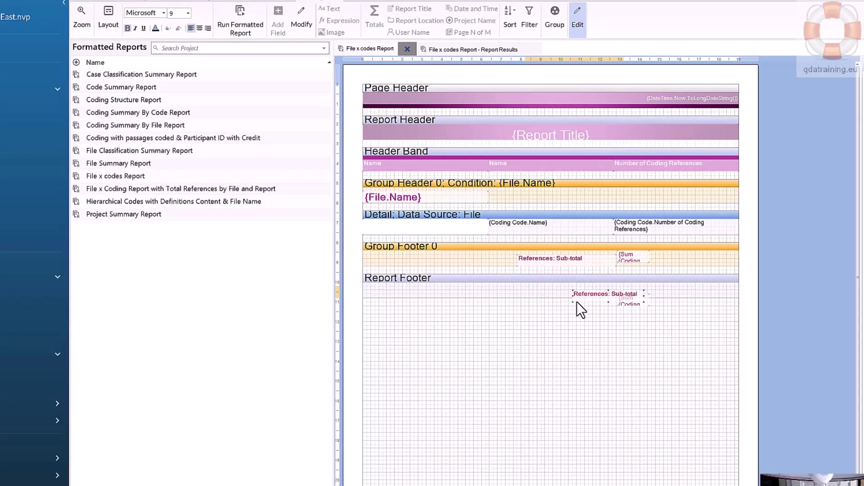
Change the copied label's text in the Report Footer to "References: Grand-total"
double_click(581, 300)
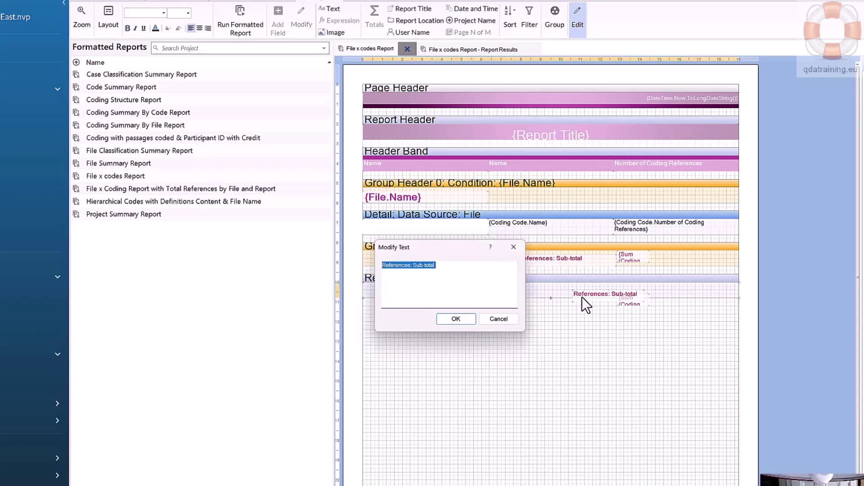
left_click(425, 264)
key("BackSpace")
key("BackSpace")
key("BackSpace")
type("Grand")
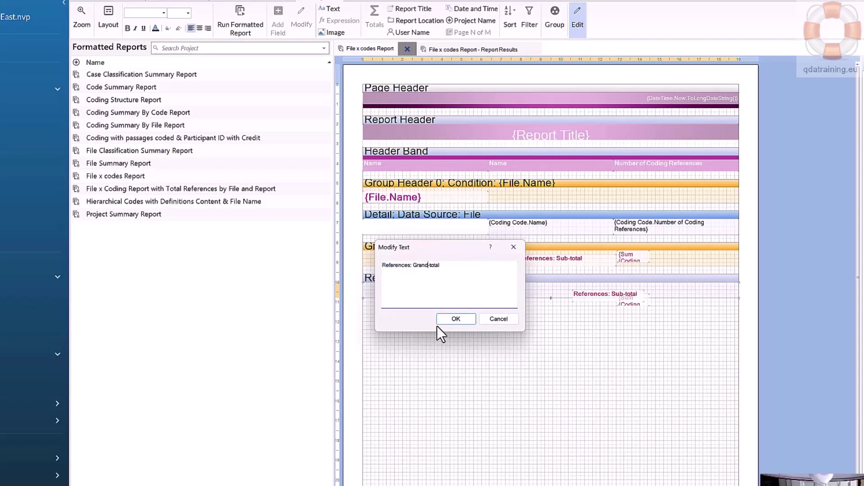
left_click(455, 320)
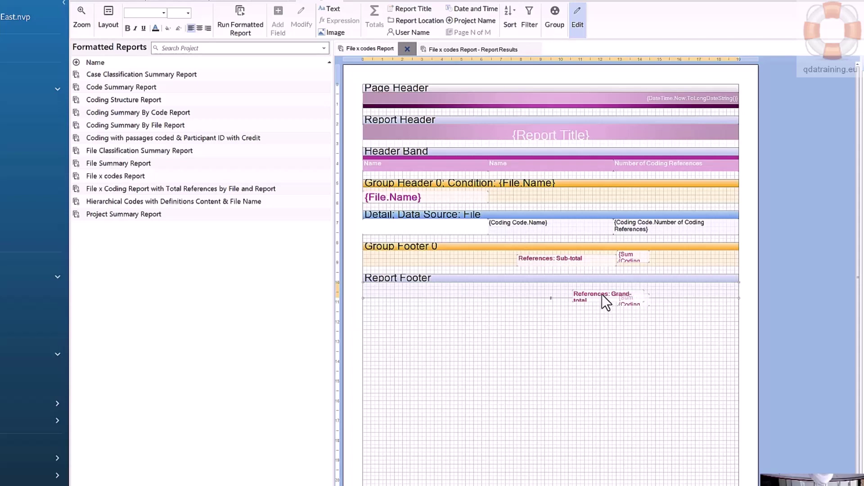
Place the grand-total label below the sub-total label in the Report Footer and widen it to about 4.4 to fit one line
left_click_drag(600, 293, 554, 289)
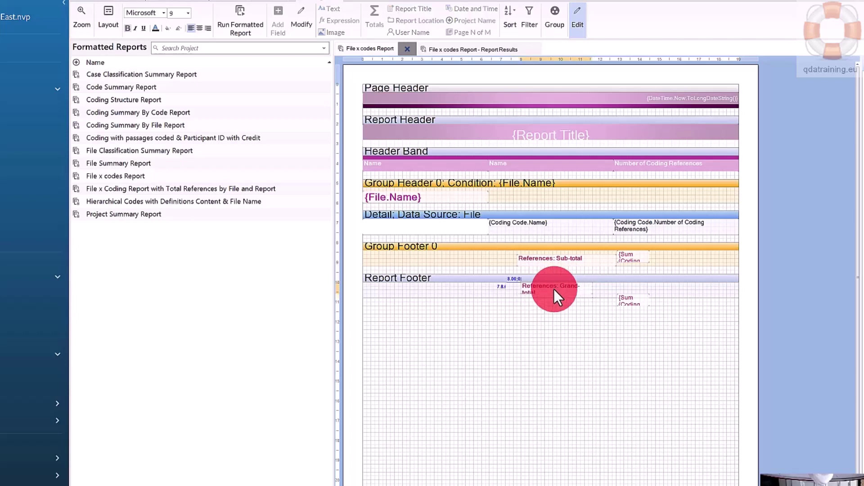
left_click(581, 288)
left_click_drag(593, 287, 608, 285)
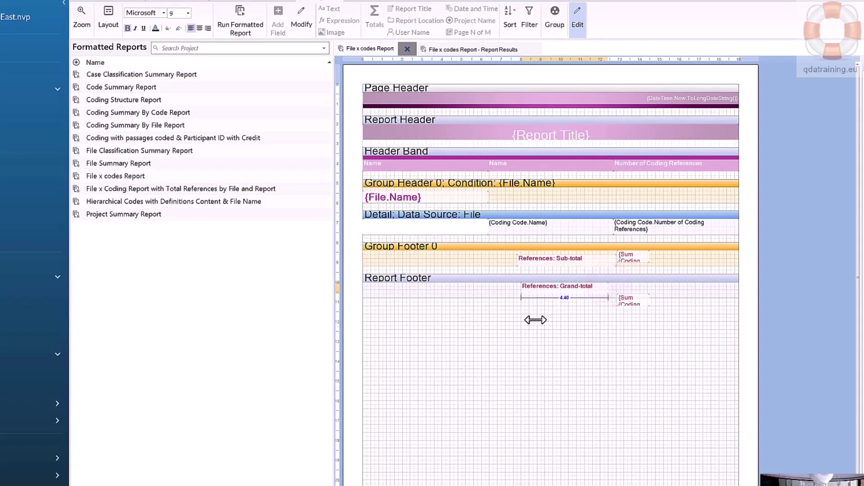
left_click(534, 343)
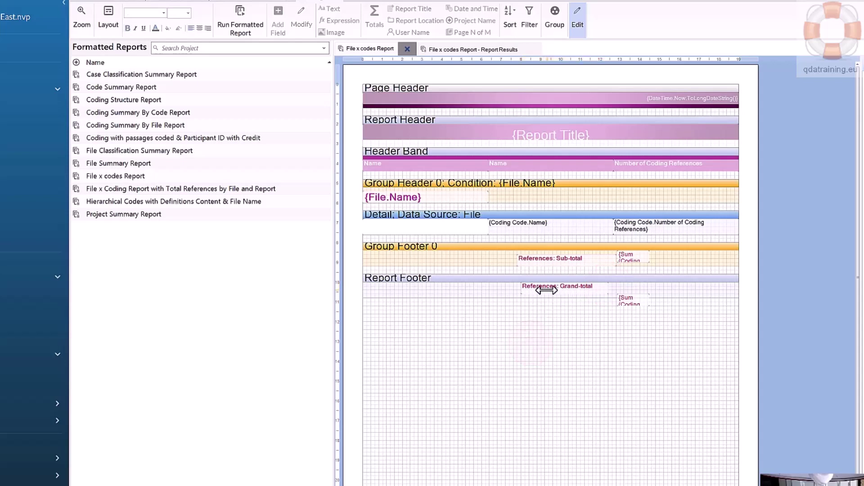
left_click_drag(539, 285, 538, 289)
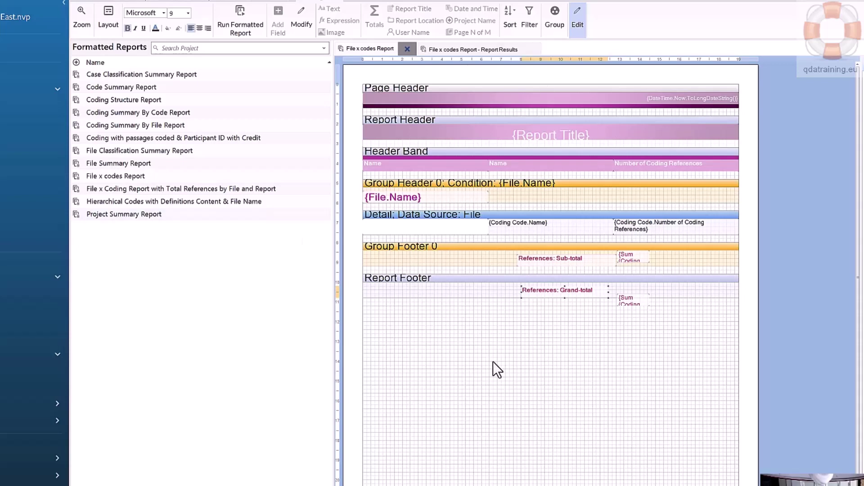
Run the report with the File.Name and Coding Code.Name filters enabled, and compare the labelled results with the report design
right_click(547, 350)
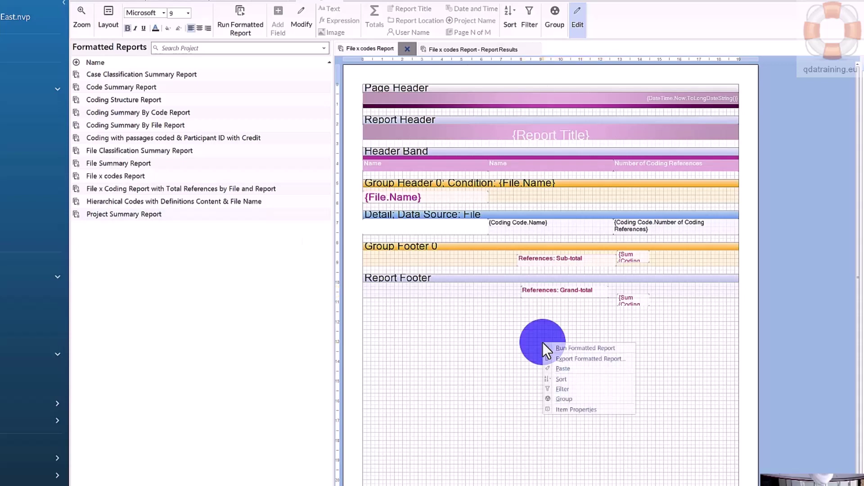
left_click(589, 347)
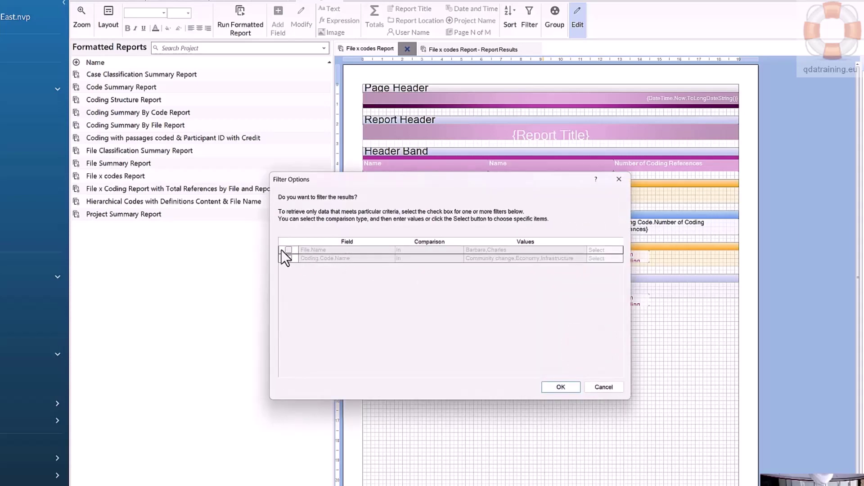
left_click(288, 250)
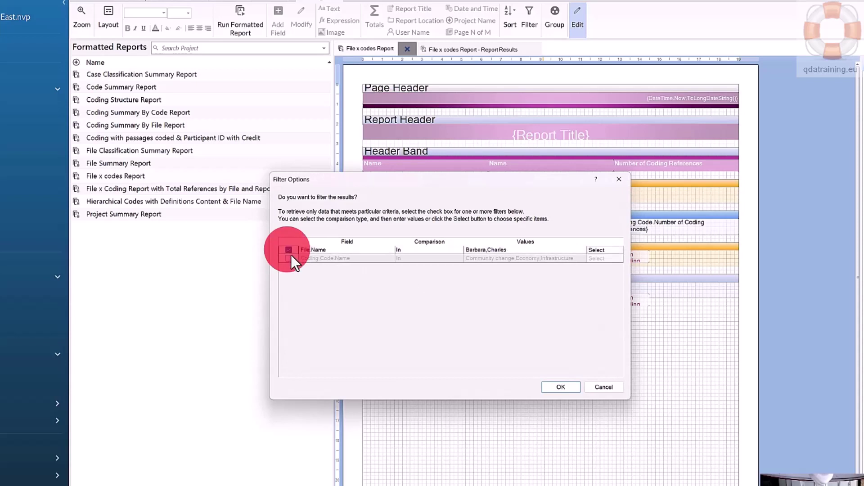
left_click(288, 258)
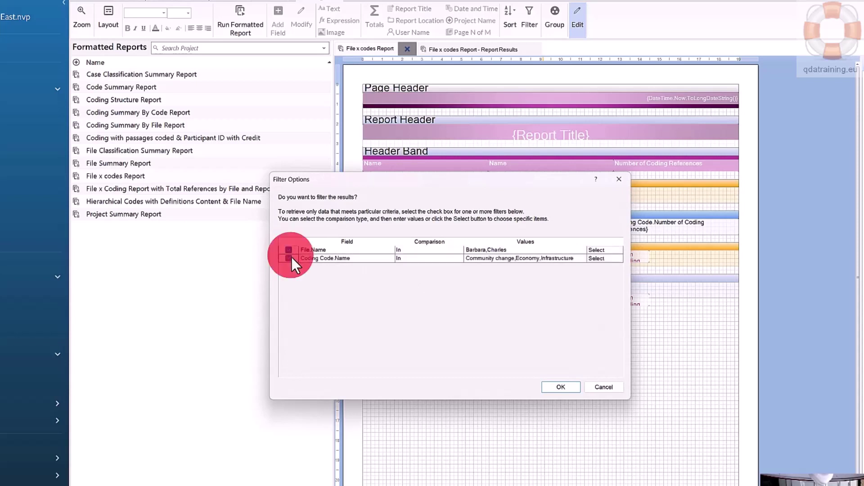
left_click(560, 387)
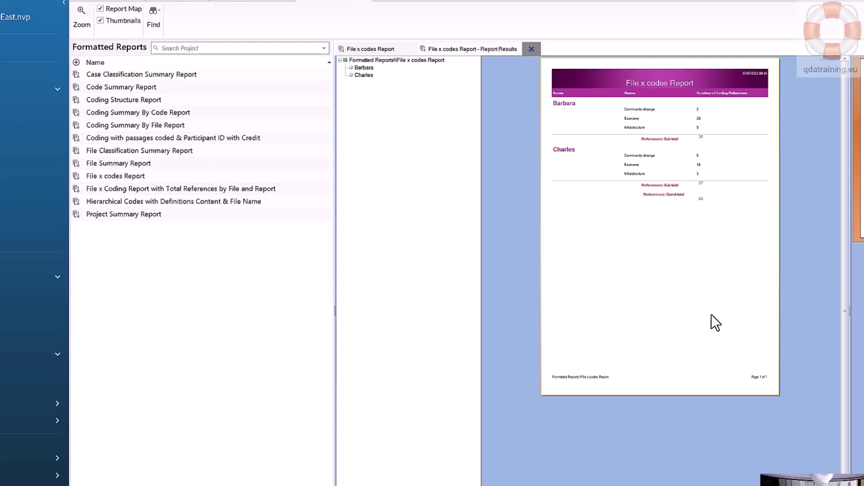
left_click(391, 51)
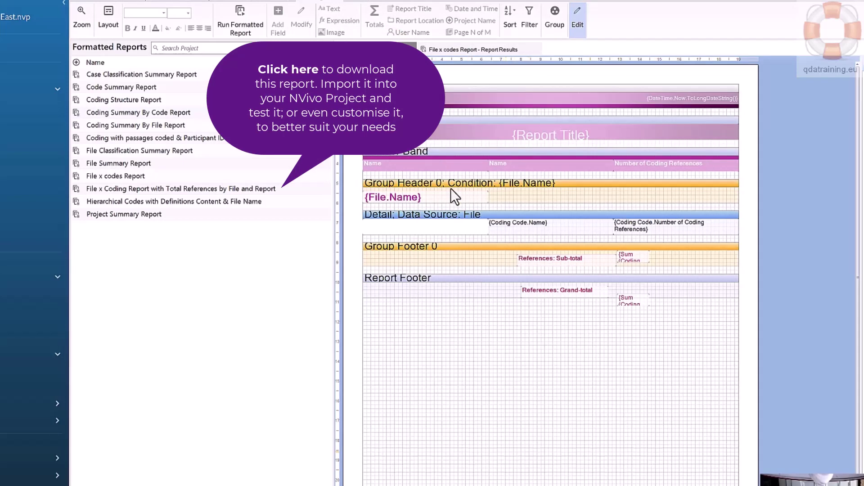
left_click(480, 51)
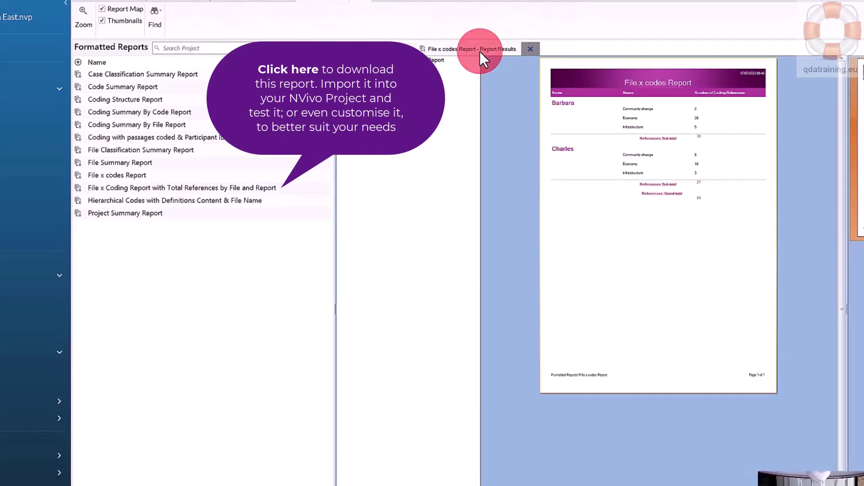